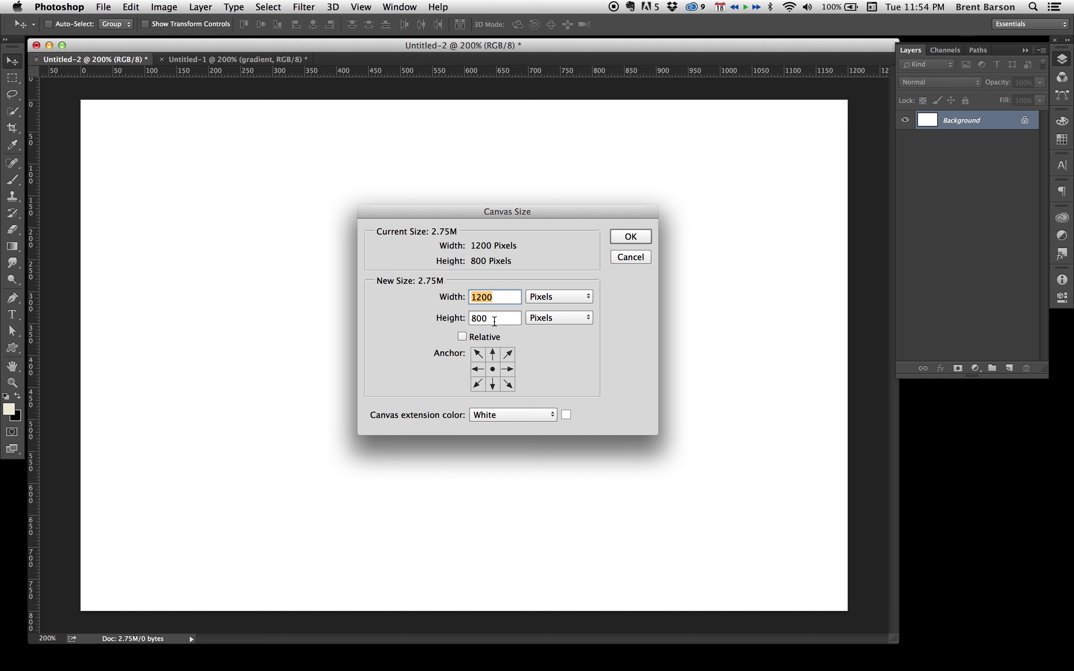
# Dismiss the Canvas Size dialog unchanged and add a new layer named "gradient" above the Background.
pyautogui.click(631, 258)
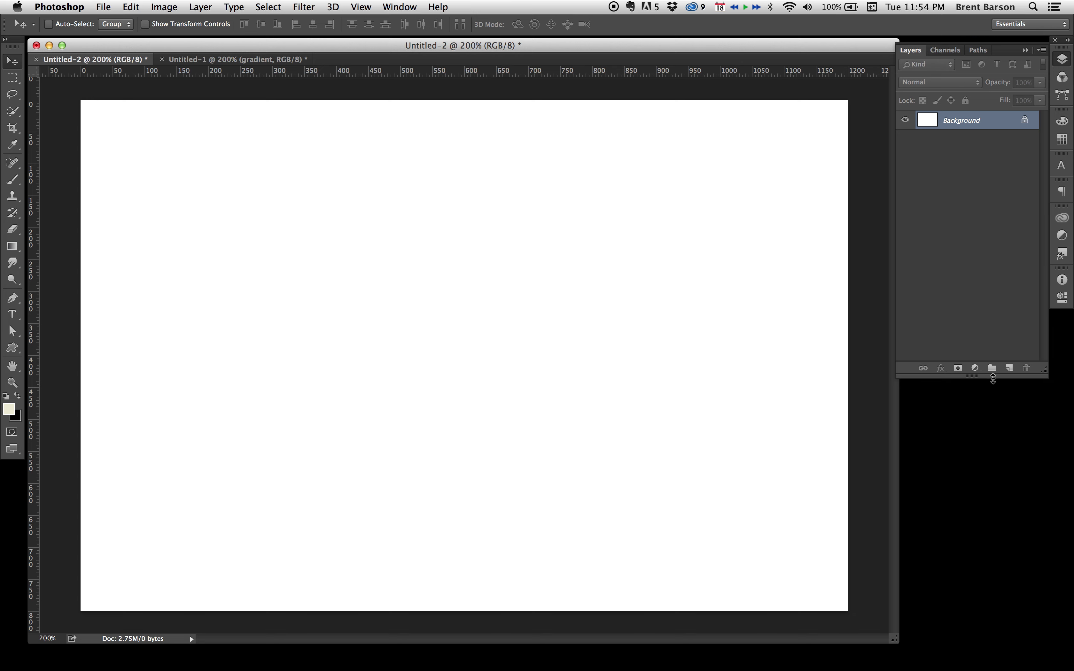
pyautogui.click(1010, 369)
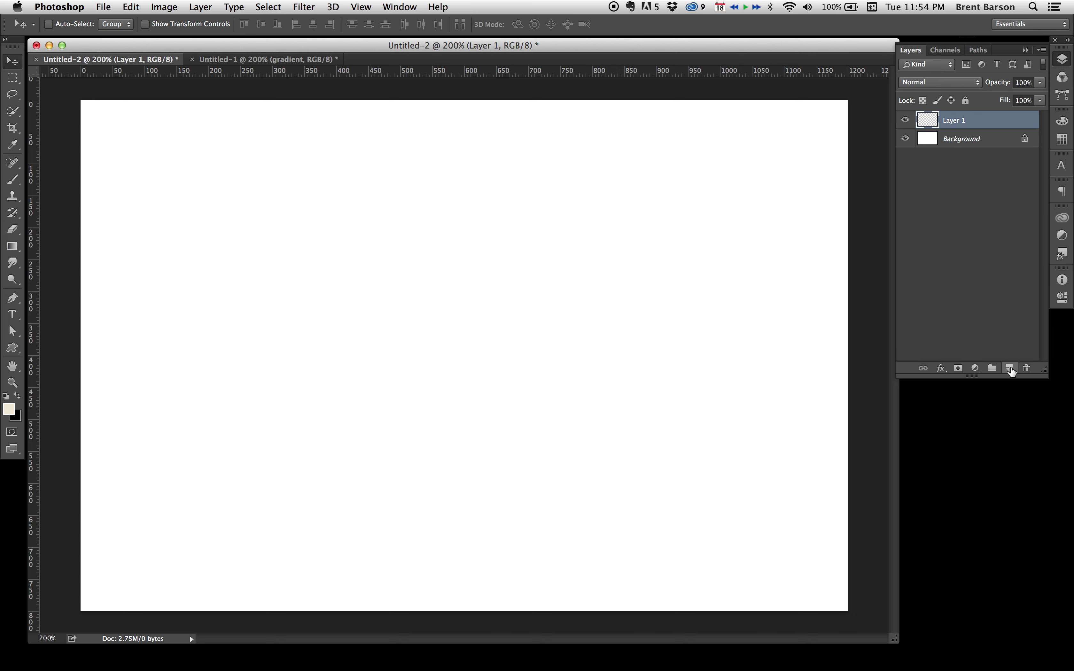
pyautogui.doubleClick(957, 121)
pyautogui.write('gradient')
pyautogui.press('Return')
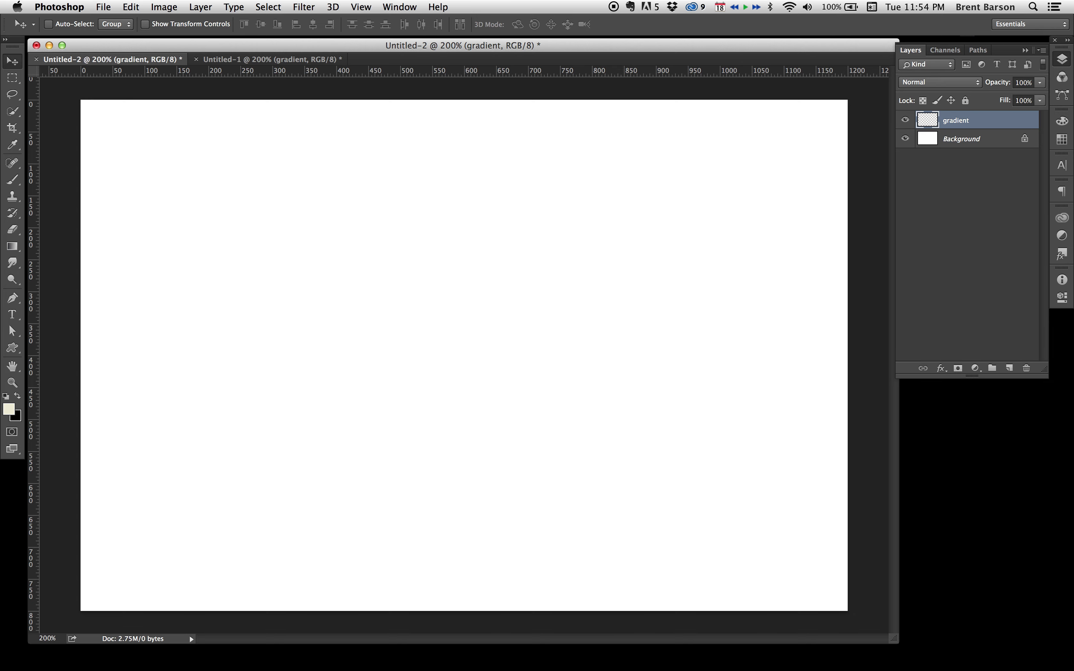
# Try filling the gradient layer with black at 100% opacity, and undo the fill.
pyautogui.click(133, 9)
pyautogui.click(141, 199)
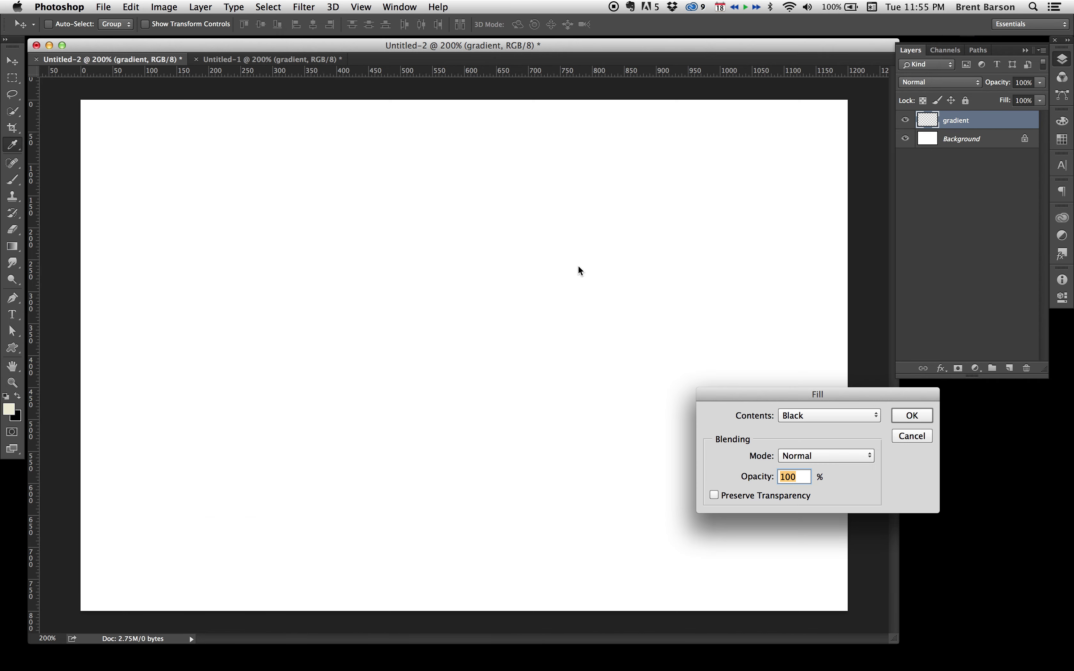
pyautogui.click(911, 417)
pyautogui.press('v')
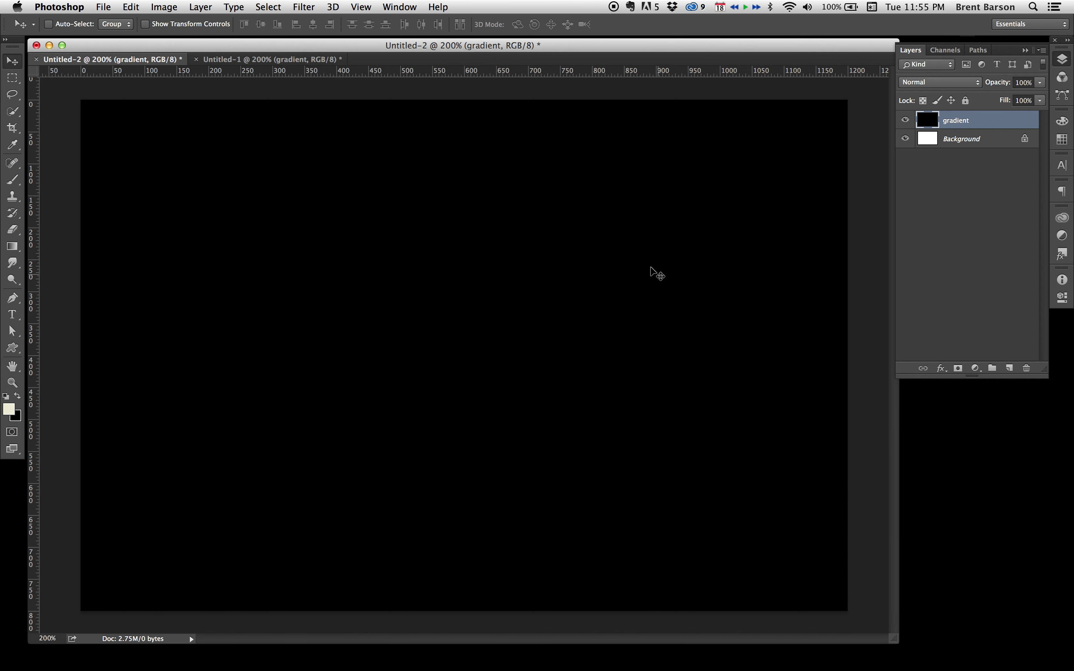
pyautogui.press('super+z')
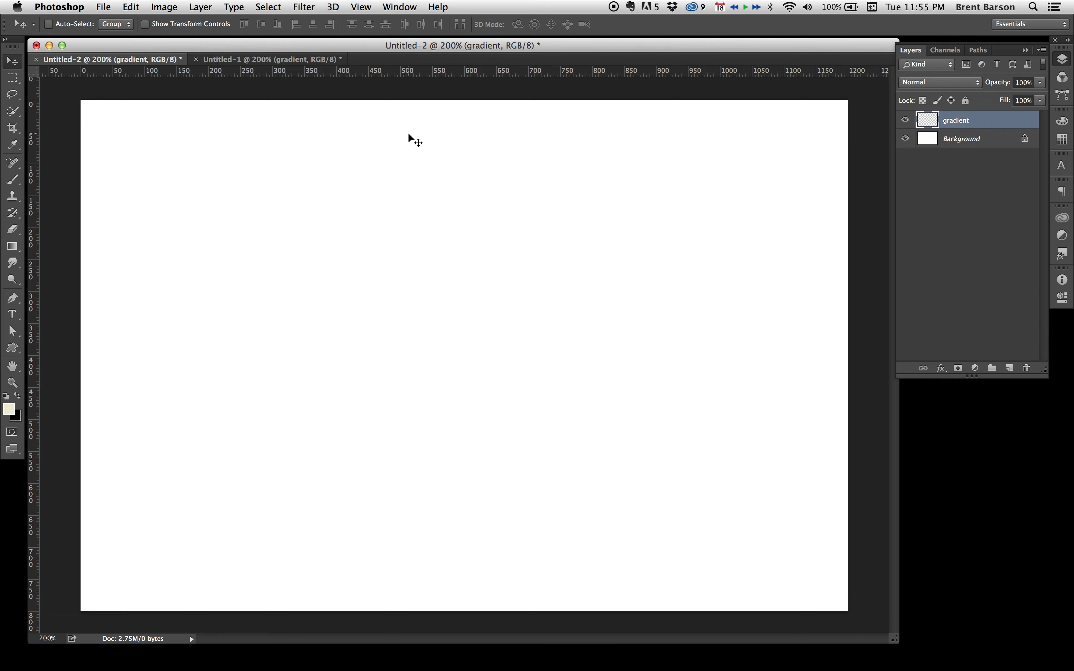
# Fill the gradient layer with white in Normal mode at 100% opacity.
pyautogui.click(131, 7)
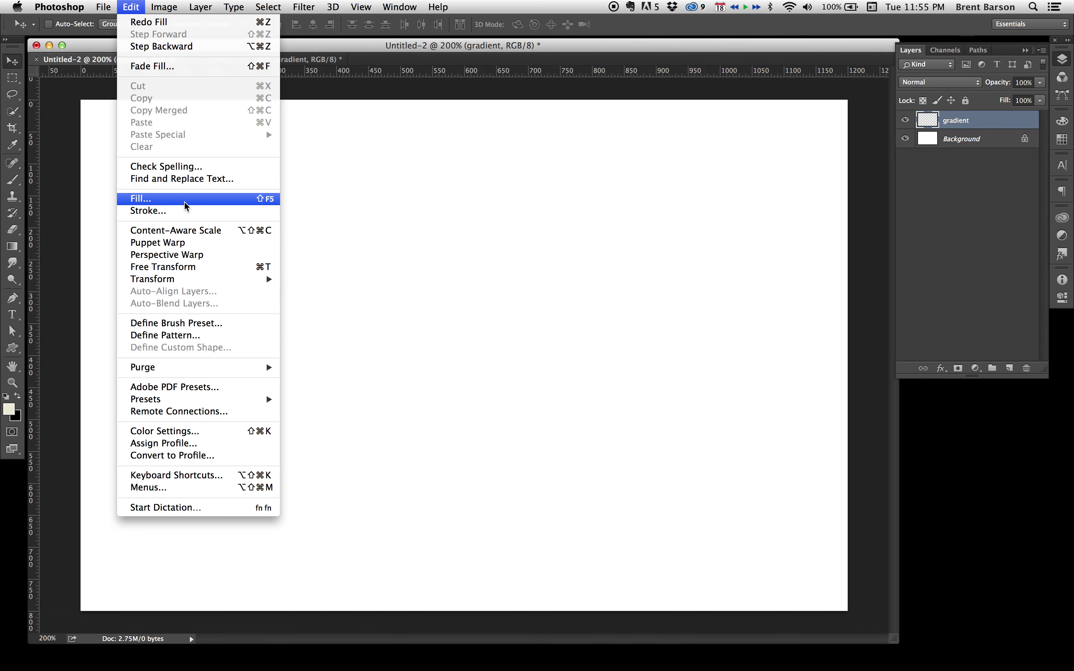
pyautogui.click(142, 198)
pyautogui.click(802, 417)
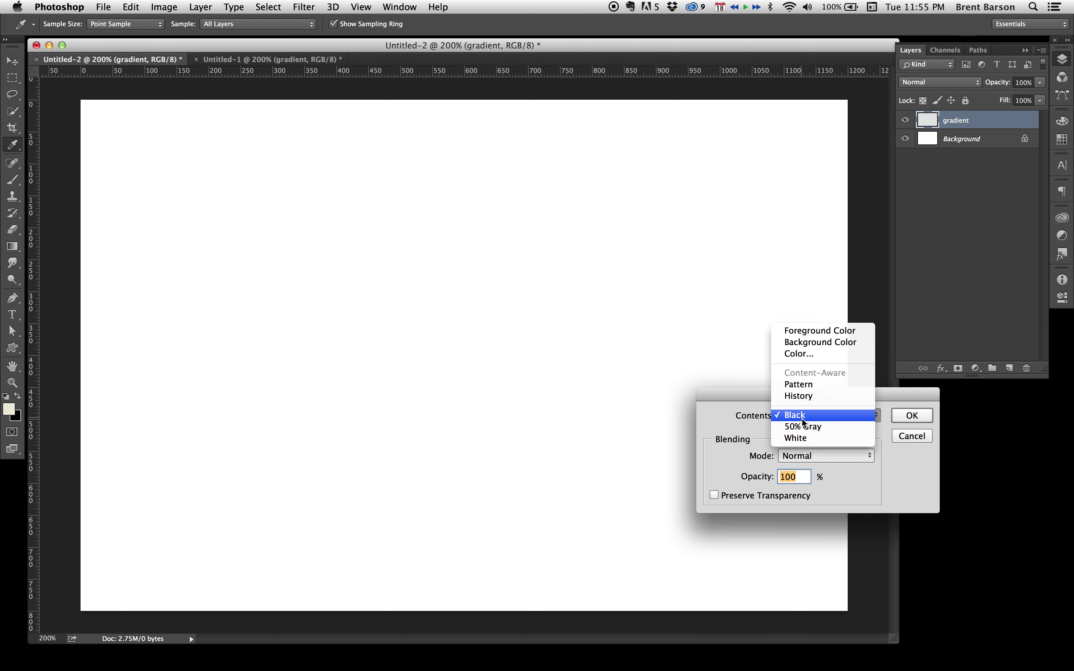
pyautogui.click(809, 437)
pyautogui.click(909, 419)
pyautogui.press('v')
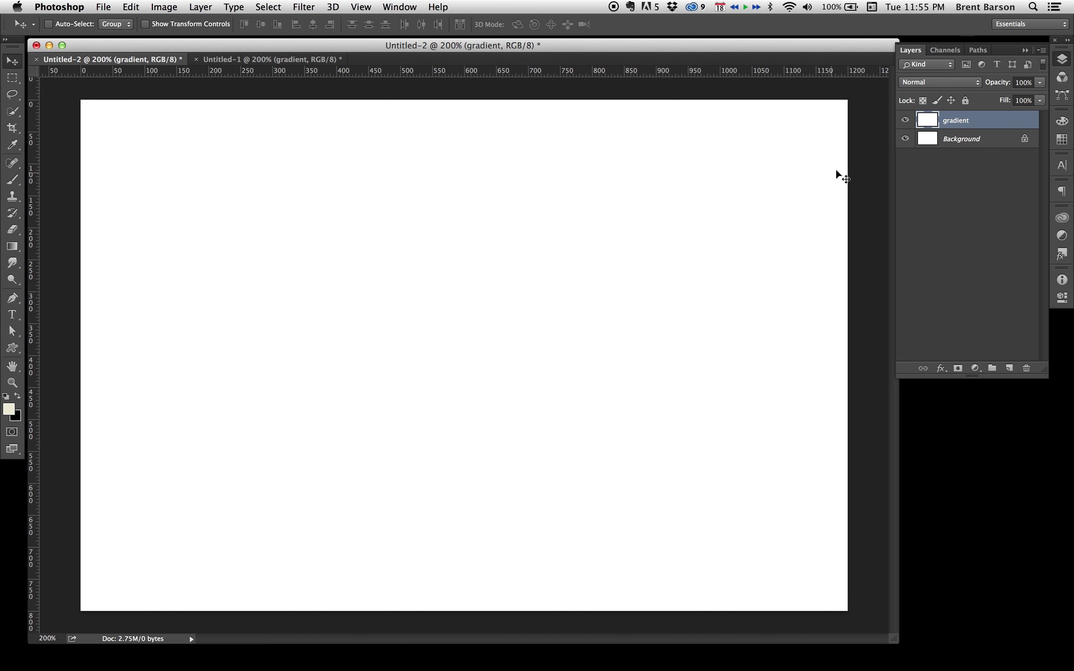
# Add a Gradient Overlay effect to the gradient layer and set its style to Radial.
pyautogui.click(941, 370)
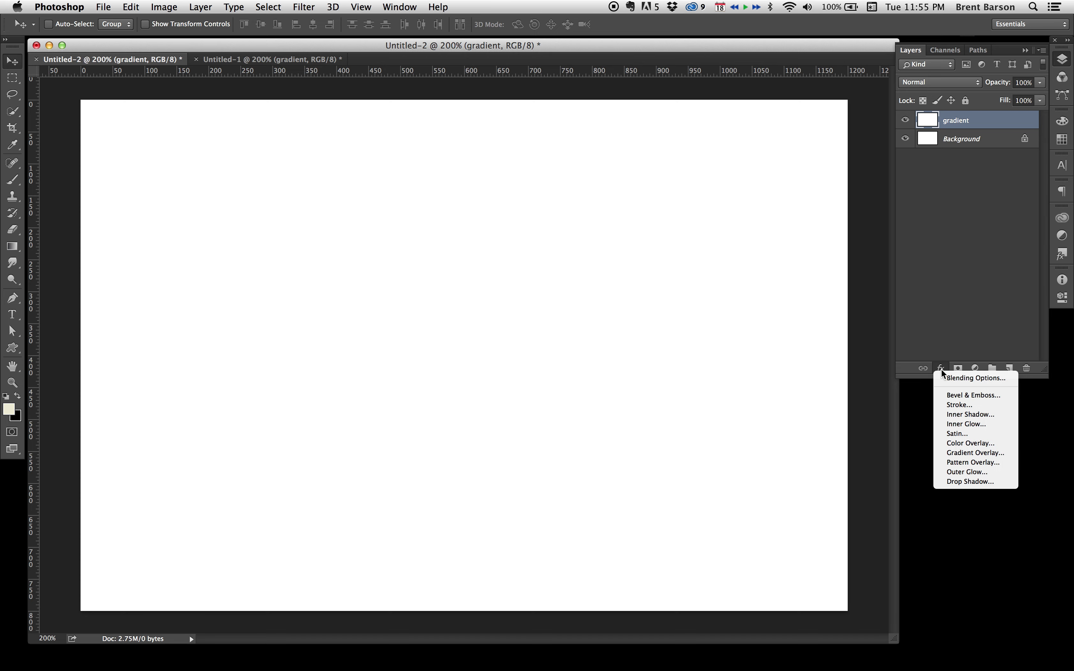
pyautogui.click(979, 453)
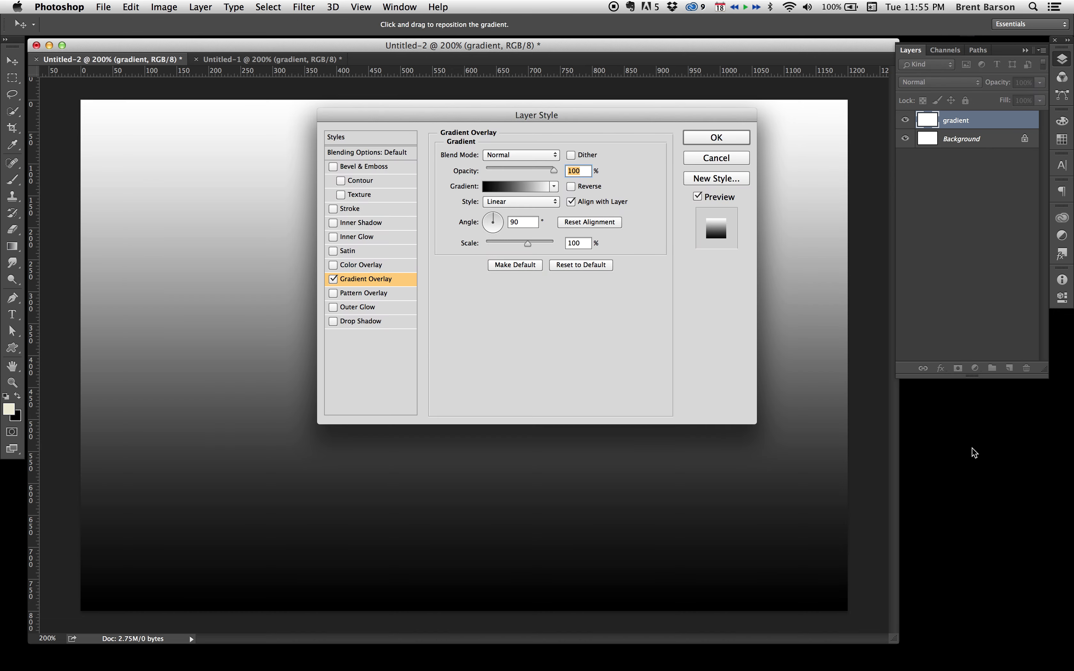
pyautogui.moveTo(554, 113); pyautogui.dragTo(639, 156)
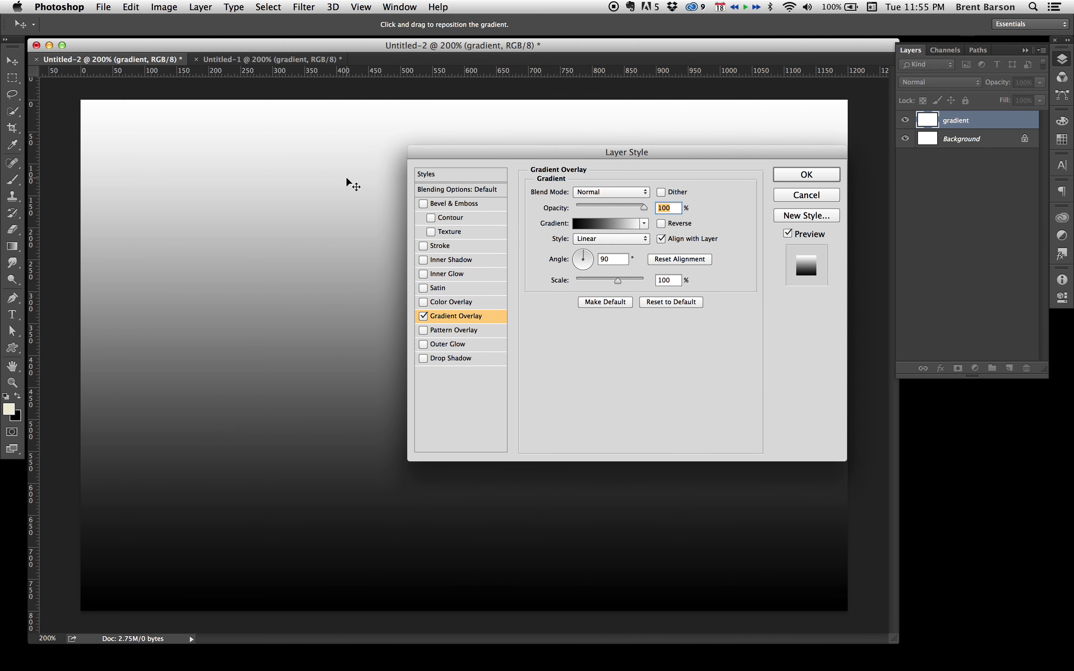
pyautogui.click(598, 237)
pyautogui.click(597, 247)
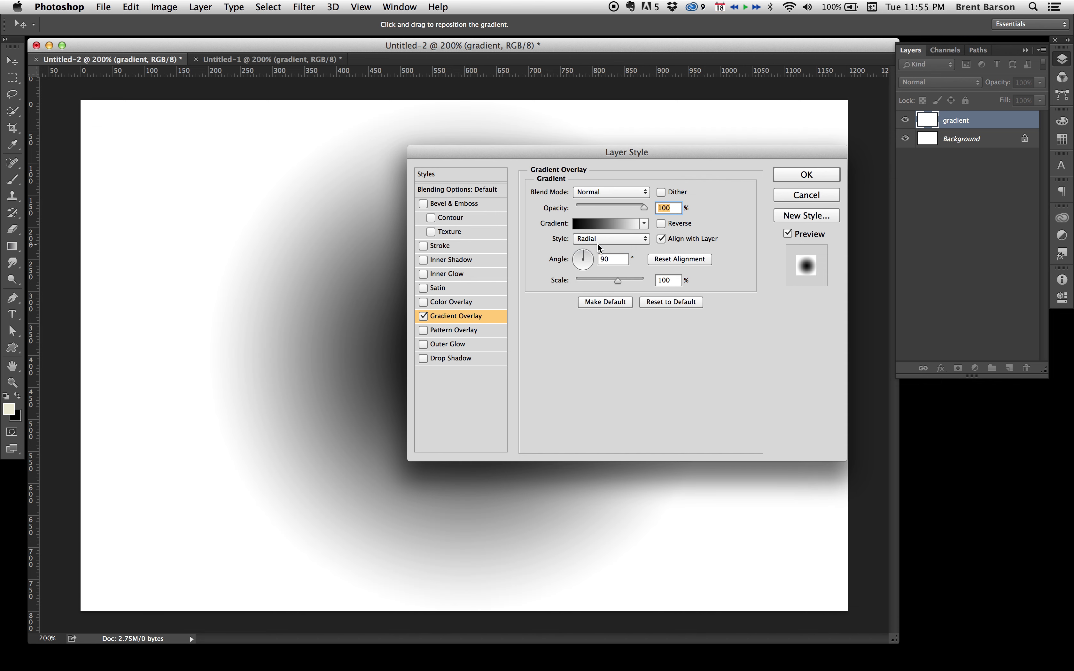
# Set the overlay gradient's white end stop to the purple 2f0016, copied from the color note in TextEdit.
pyautogui.click(609, 224)
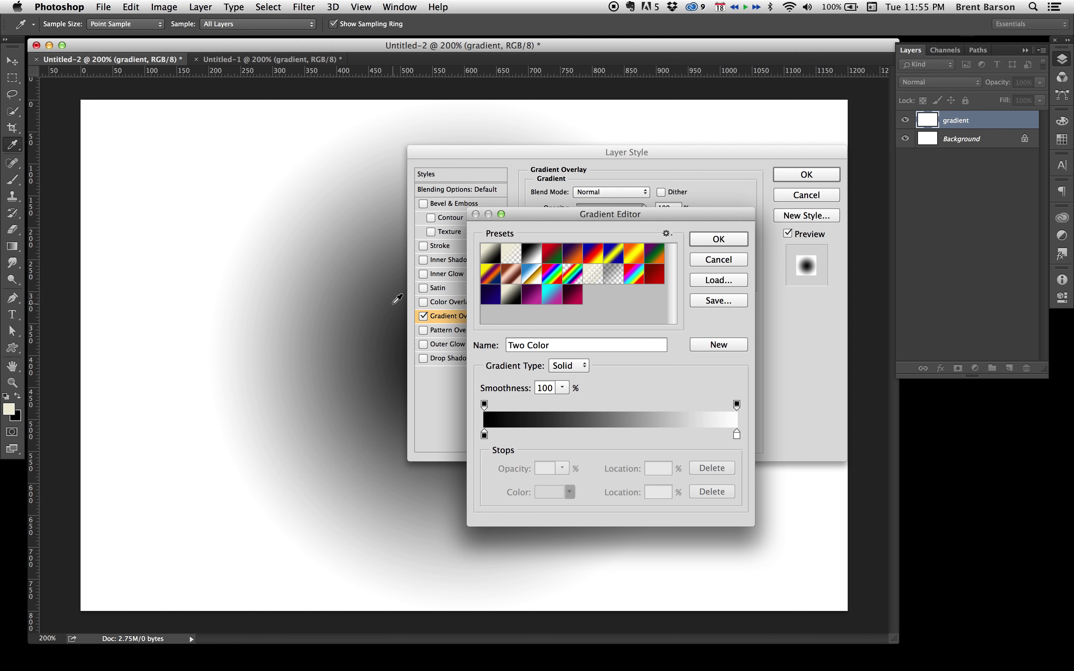
pyautogui.doubleClick(737, 435)
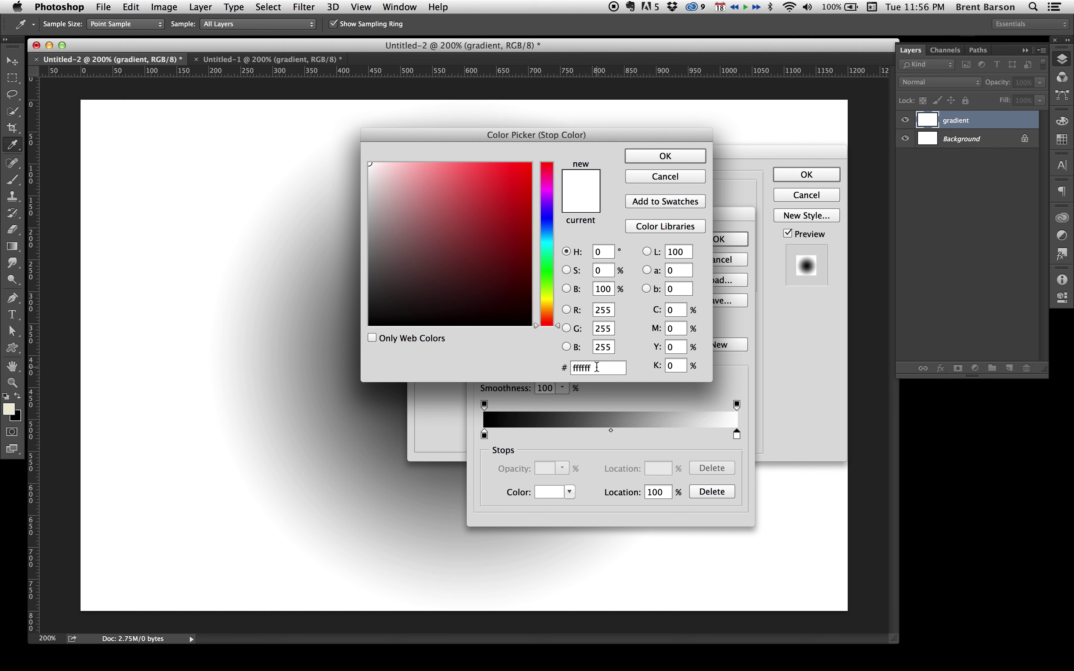
pyautogui.press('super+Tab')
pyautogui.press('super+Tab')
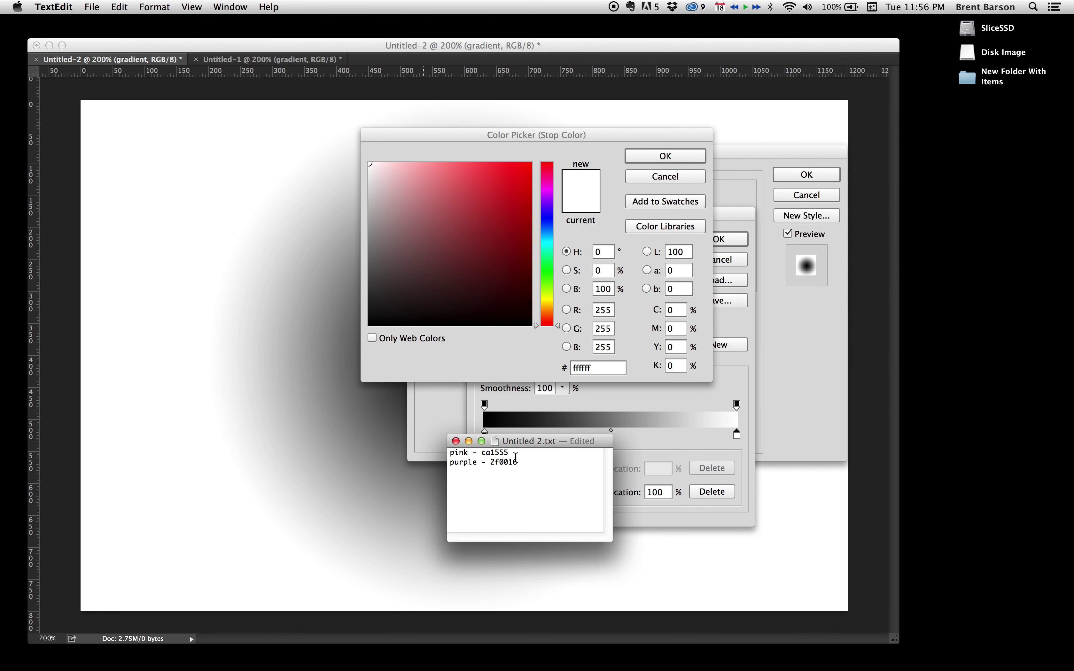
pyautogui.doubleClick(504, 462)
pyautogui.press('super+c')
pyautogui.press('super+Tab')
pyautogui.press('super+v')
pyautogui.click(665, 156)
# Set the gradient's black start stop to the pink ca1555.
pyautogui.doubleClick(484, 435)
pyautogui.write('ca1555')
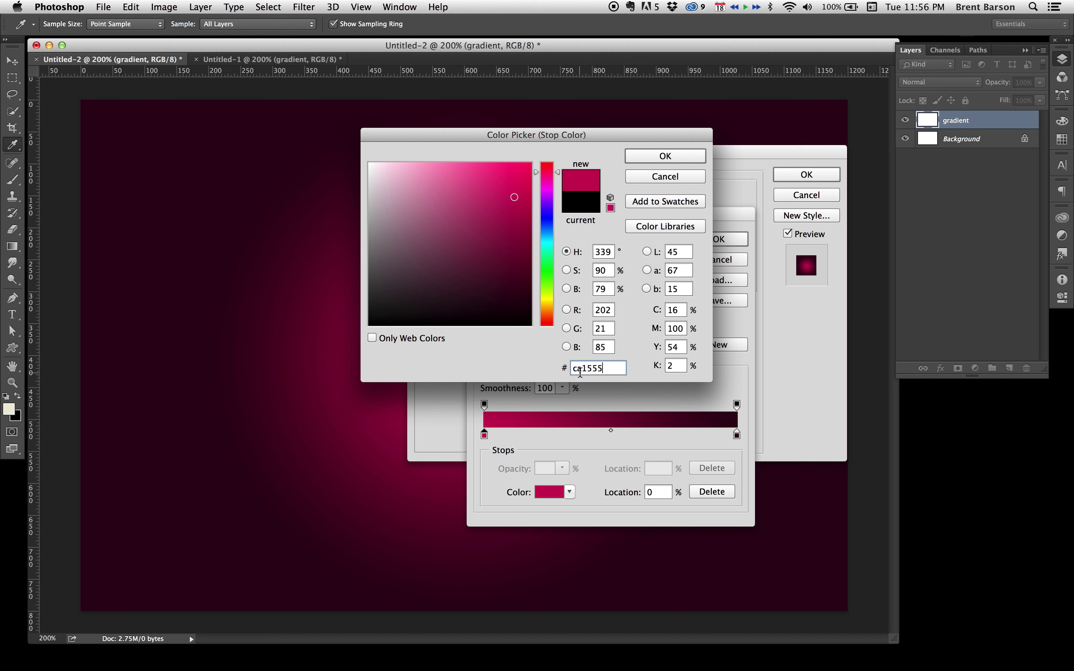
pyautogui.click(661, 154)
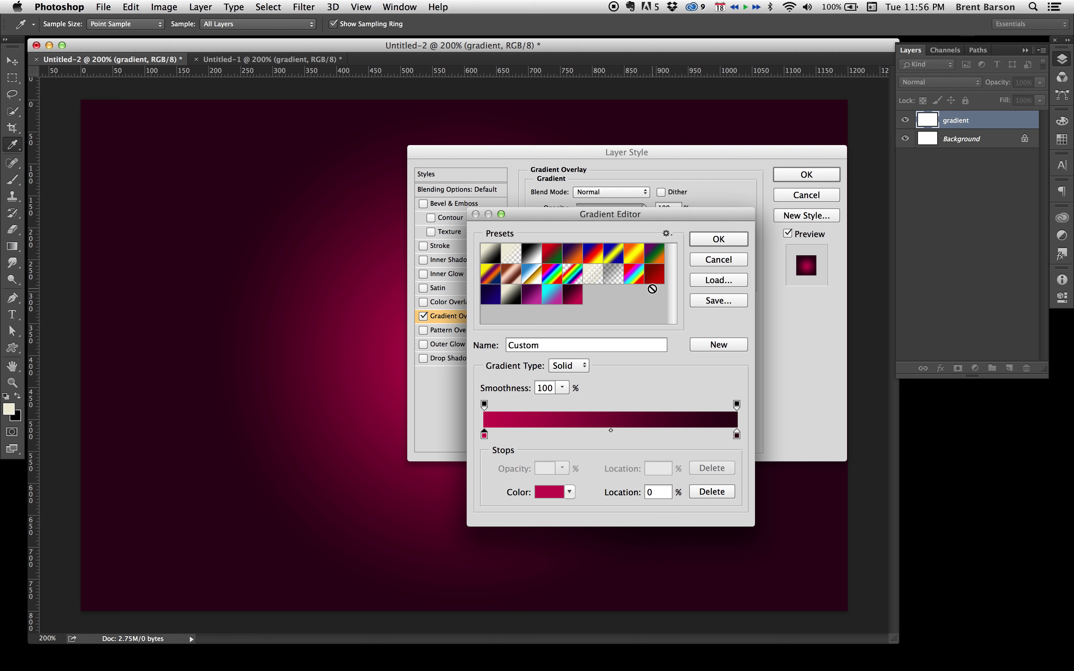
# Save the gradient as a new preset named "rep this 6 grad" and apply the Gradient Overlay to the layer.
pyautogui.doubleClick(548, 345)
pyautogui.write('rep this 6 grad')
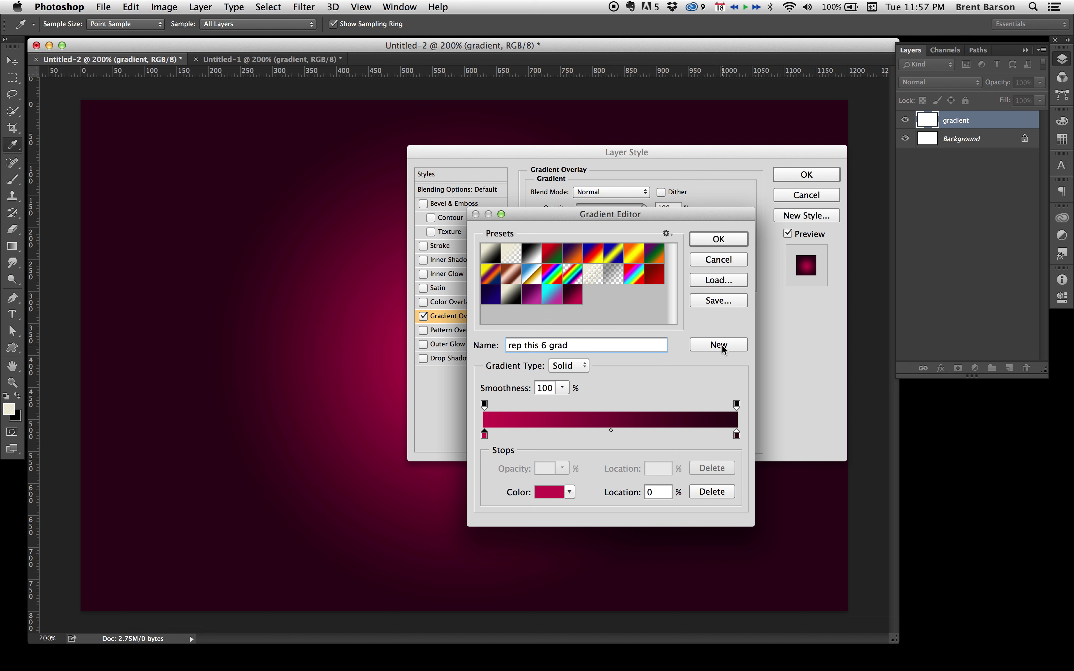
pyautogui.click(722, 344)
pyautogui.click(718, 240)
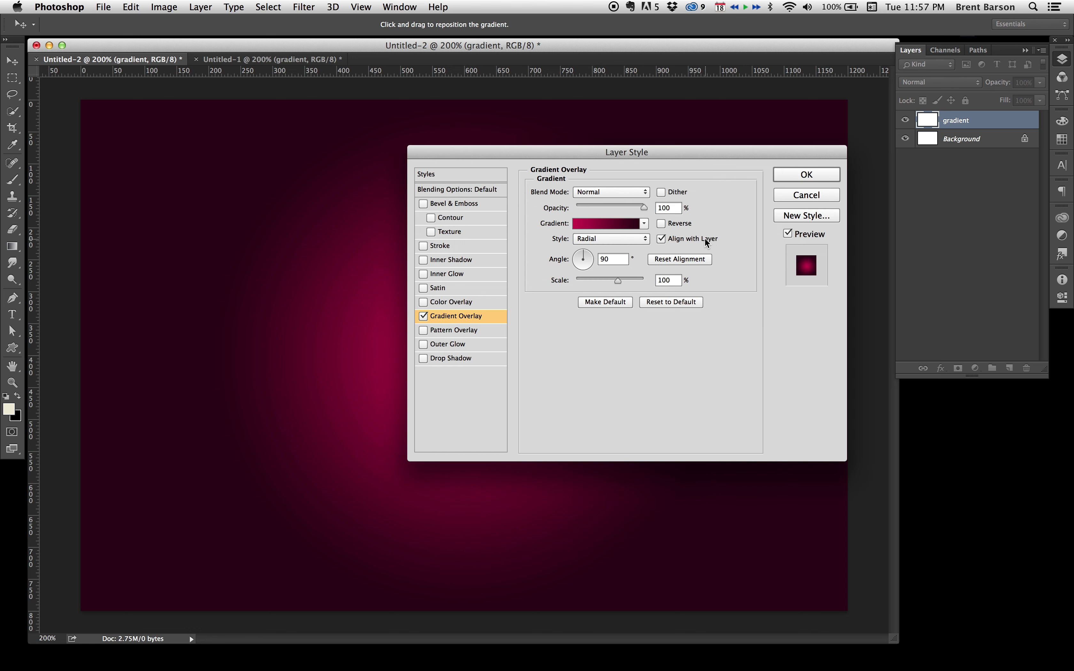
pyautogui.click(790, 175)
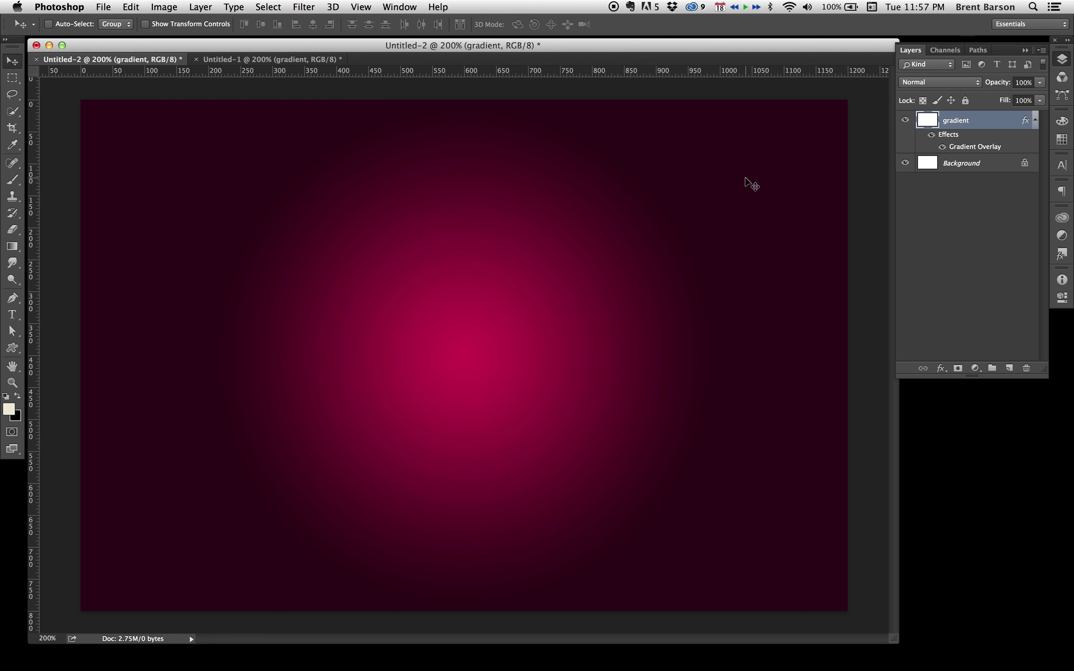
# Add a new layer named "clouds" above the gradient layer.
pyautogui.click(1010, 369)
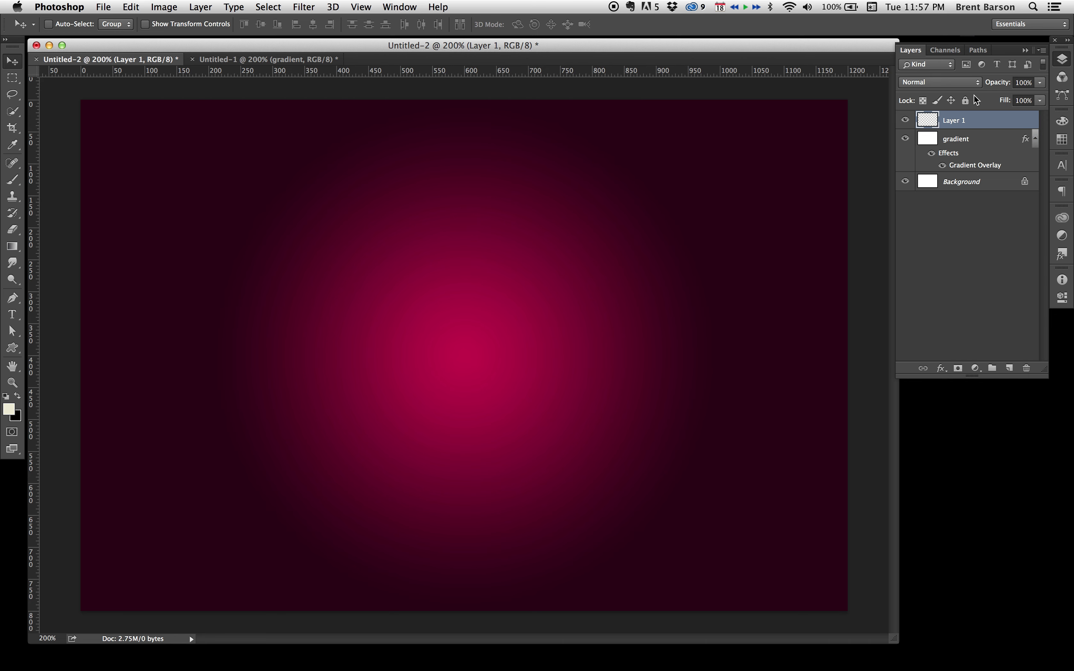
pyautogui.doubleClick(957, 121)
pyautogui.write('clouds')
pyautogui.press('Return')
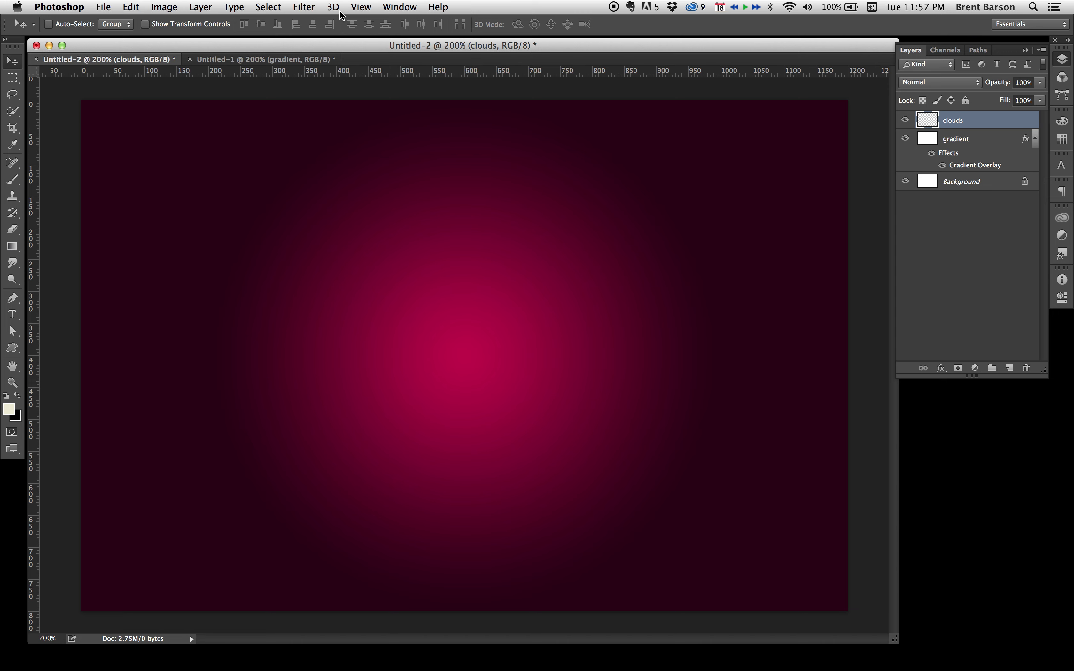
# Render the Clouds filter on the clouds layer, regenerating the pattern twice, and set the layer's blend mode to Color Dodge.
pyautogui.click(306, 6)
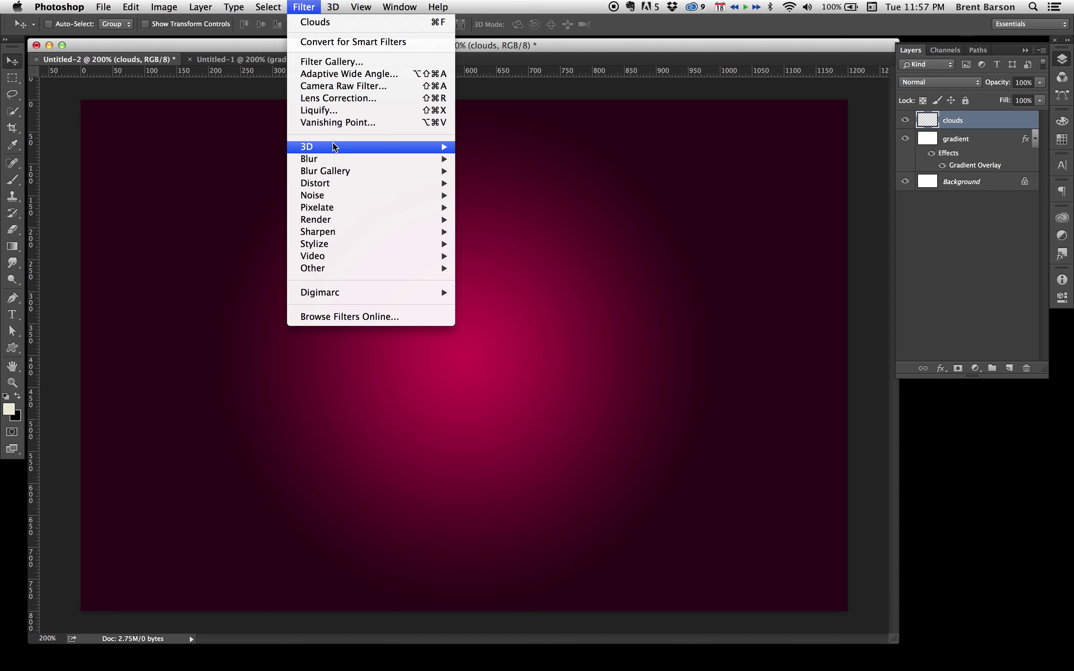
pyautogui.moveTo(340, 218)
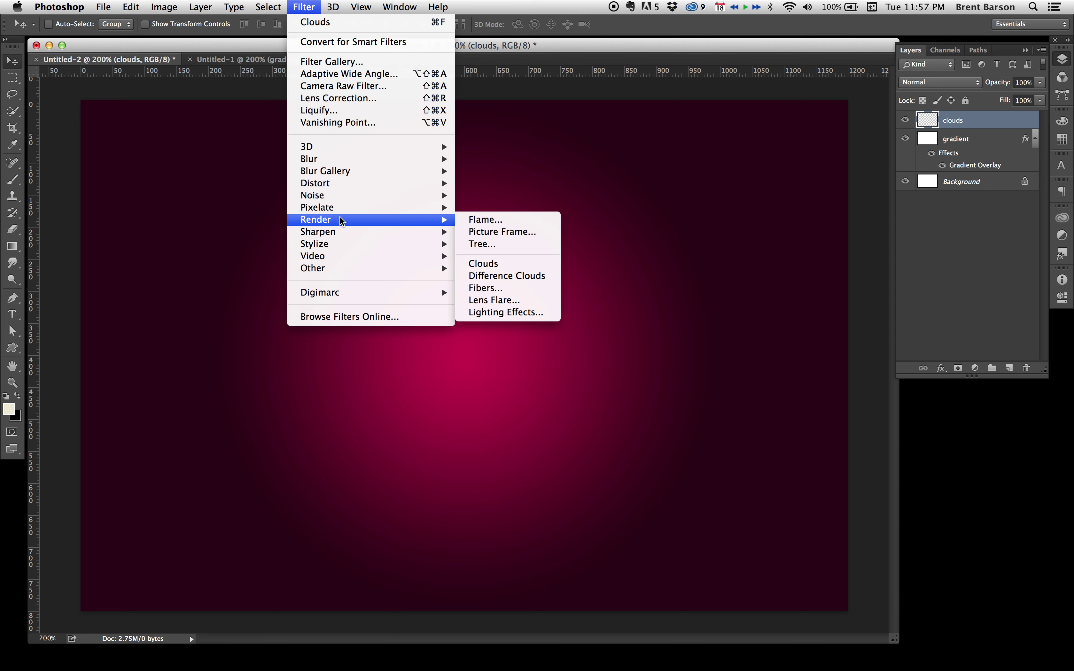
pyautogui.click(483, 263)
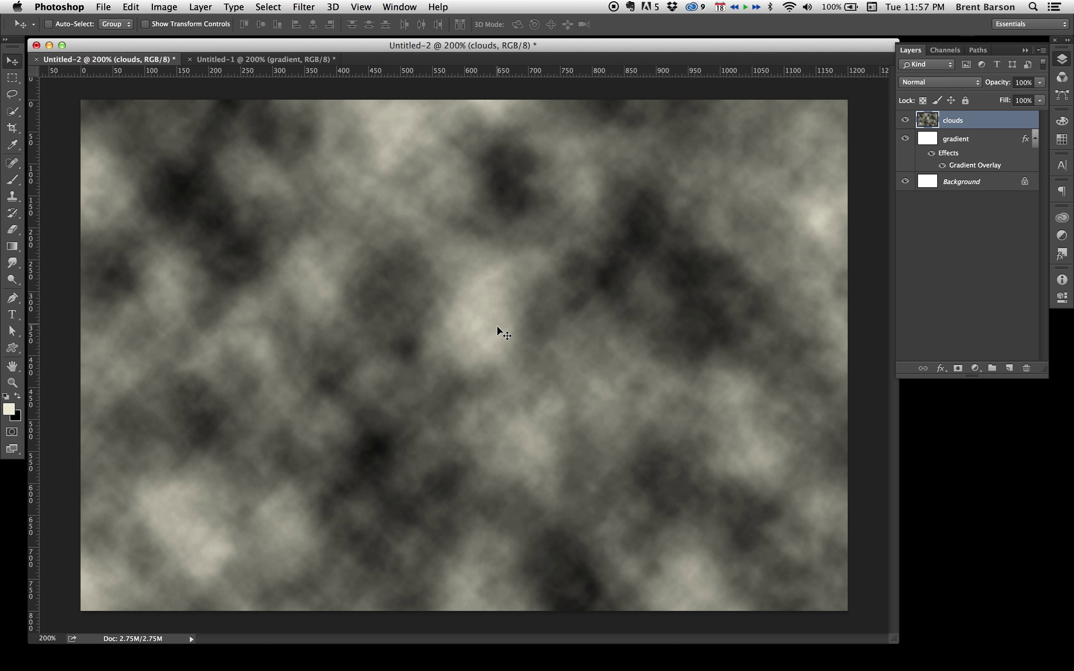
pyautogui.click(304, 7)
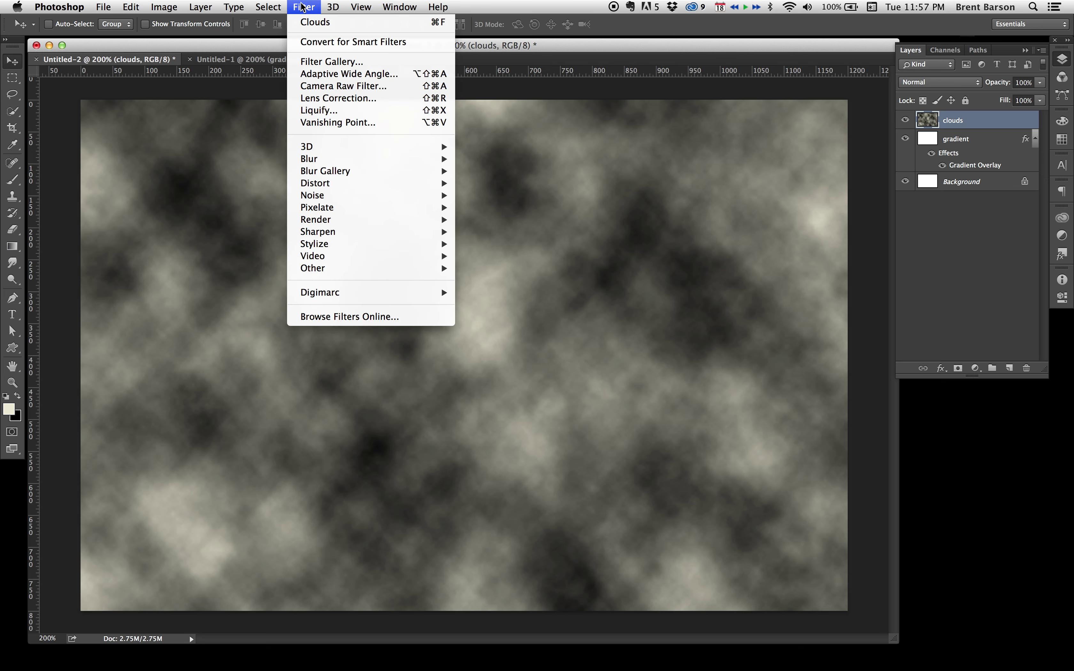
pyautogui.click(314, 22)
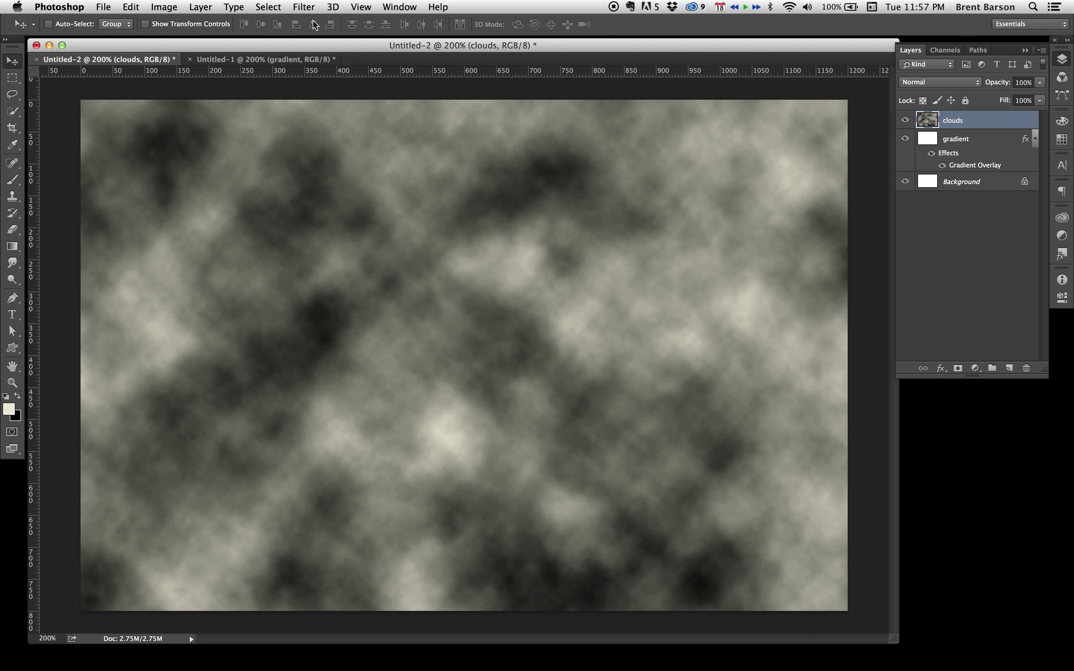
pyautogui.click(304, 7)
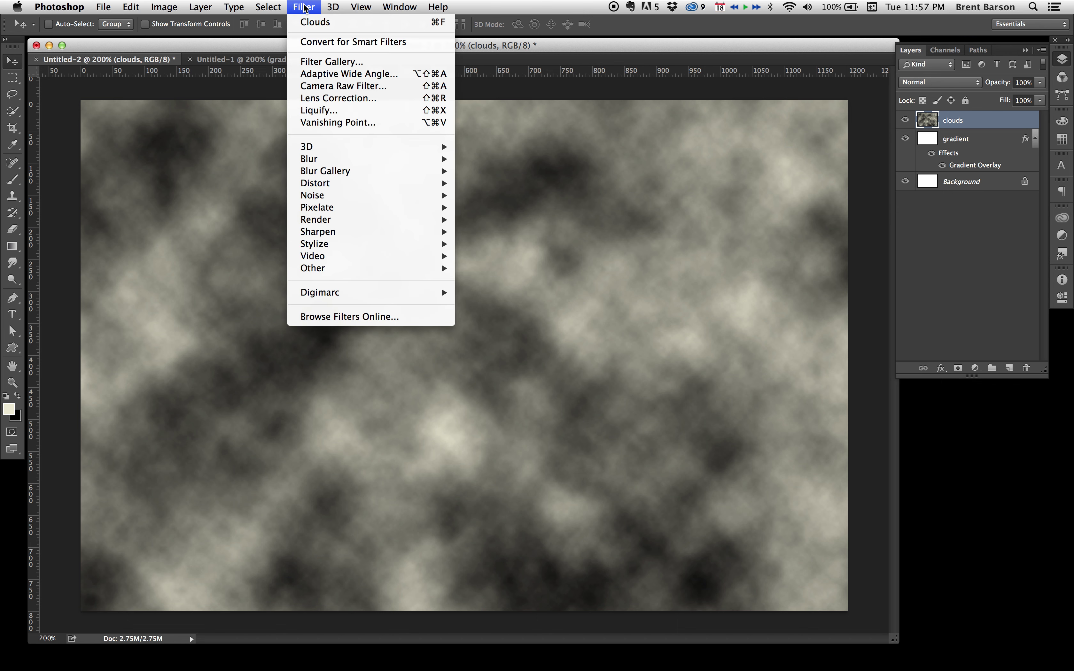
pyautogui.click(310, 25)
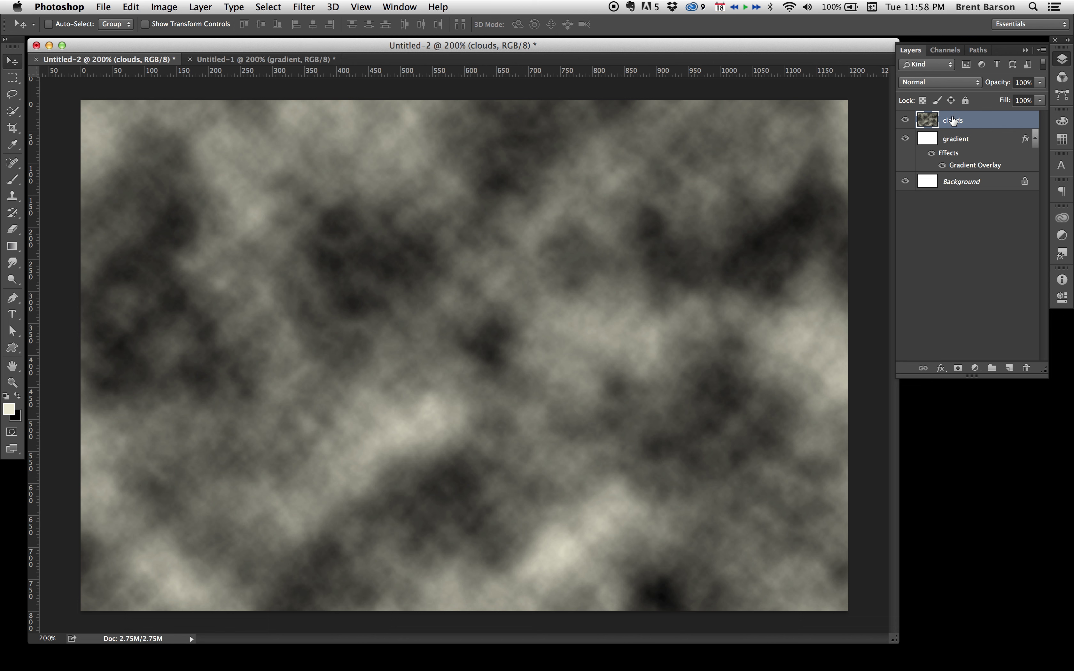
pyautogui.click(921, 83)
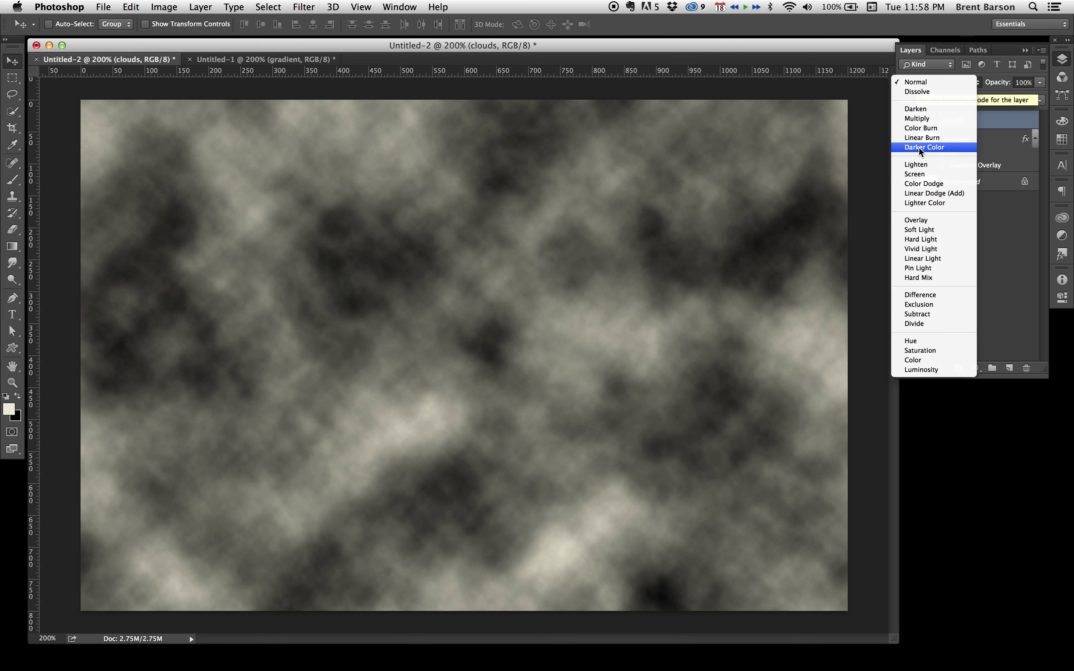
pyautogui.click(923, 181)
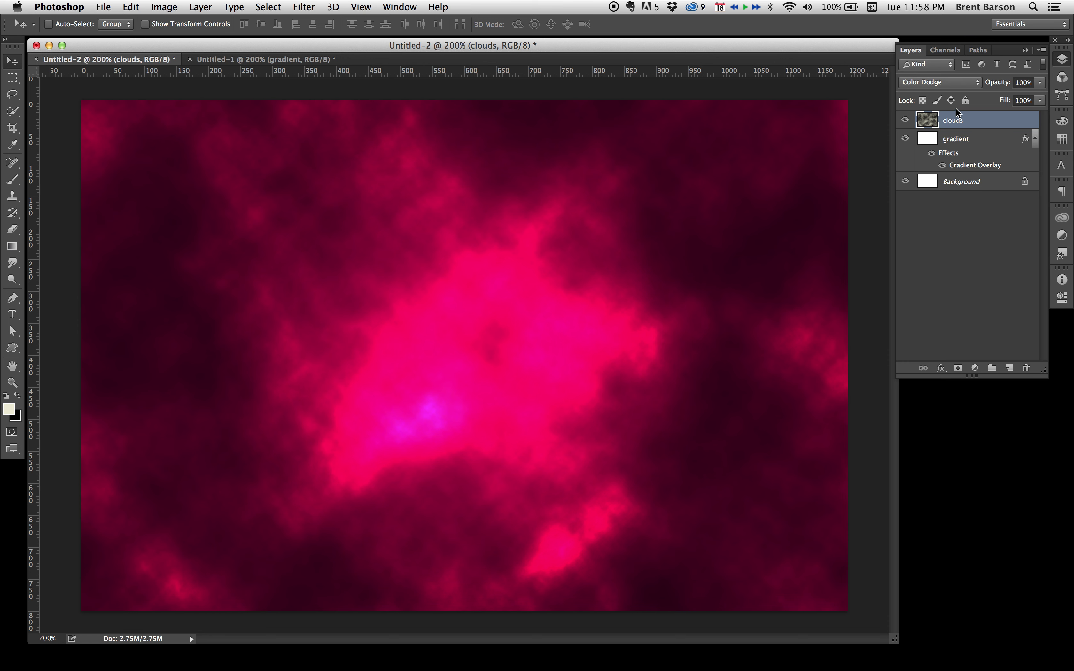
# Add a new layer named "white" directly below the clouds layer.
pyautogui.moveTo(954, 120); pyautogui.dragTo(1011, 371)
pyautogui.keyDown('super'); pyautogui.click(1010, 368); pyautogui.keyUp('super')
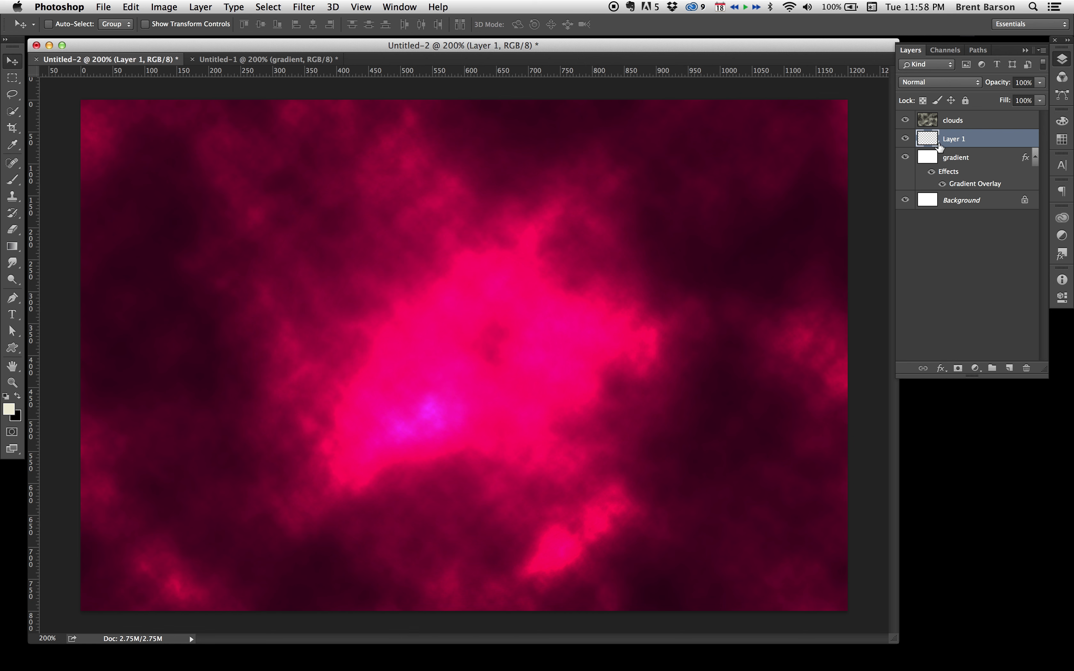
pyautogui.doubleClick(955, 141)
pyautogui.write('white')
pyautogui.press('Return')
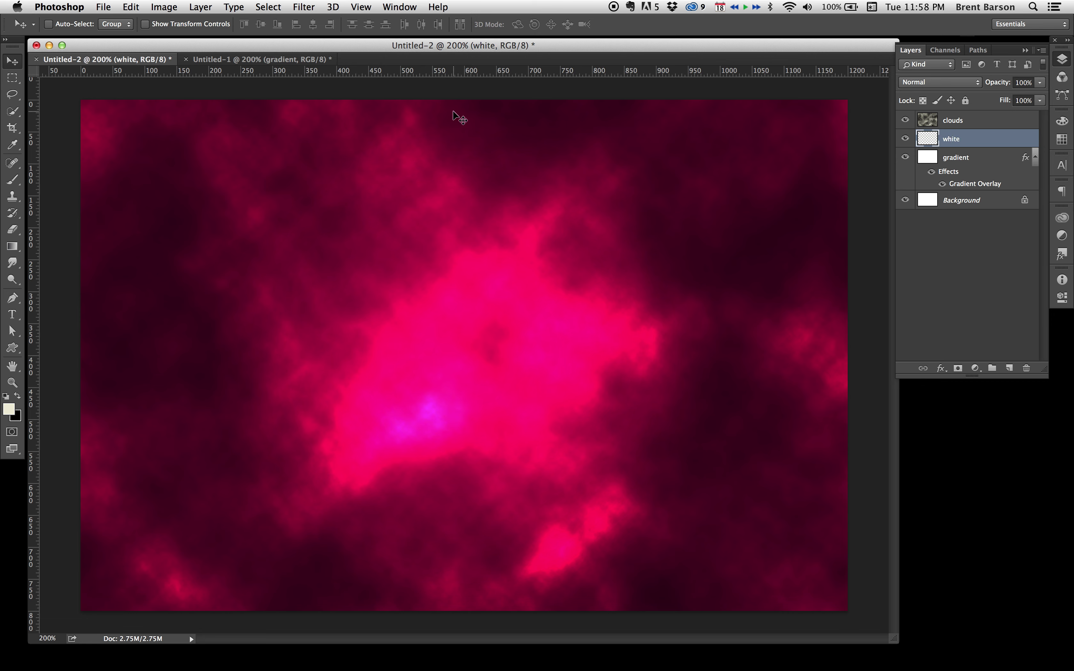
# Paint over the centre of the glow on the white layer with the Brush at 20% opacity.
pyautogui.click(13, 180)
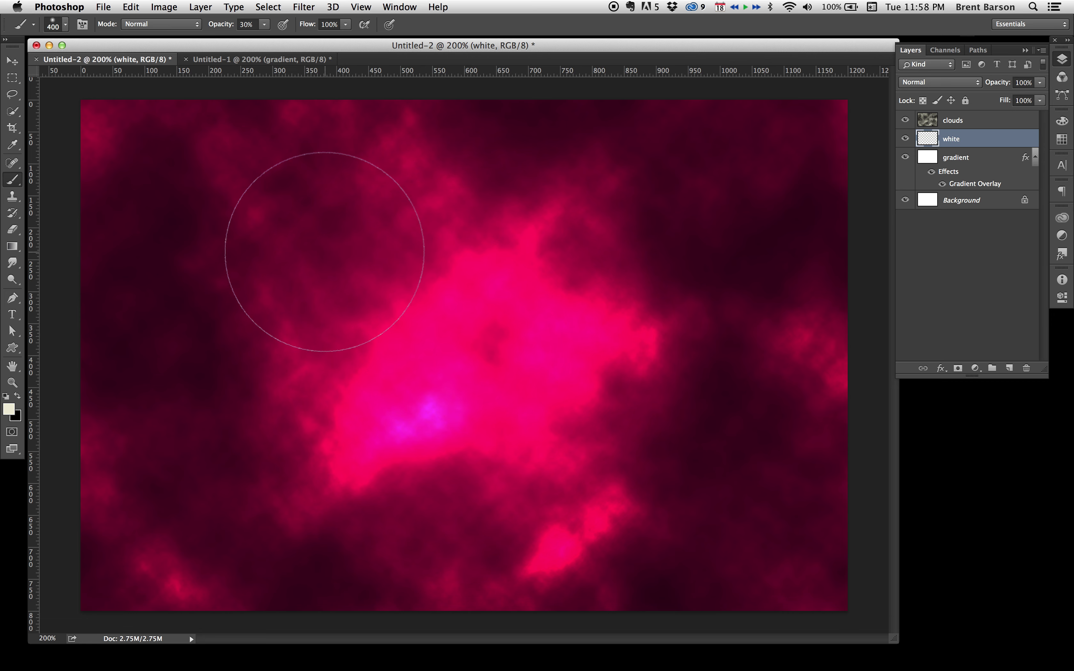
pyautogui.click(243, 24)
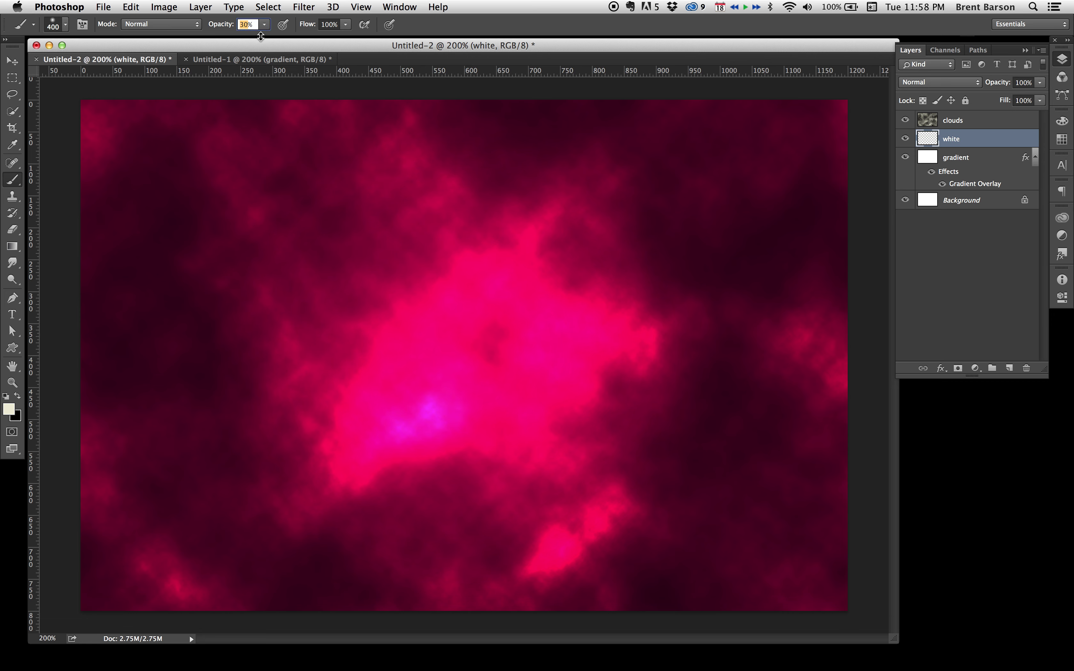
pyautogui.write('20')
pyautogui.press('Return')
pyautogui.moveTo(388, 329)
pyautogui.mouseDown()
pyautogui.moveTo(502, 289)
pyautogui.moveTo(579, 283)
pyautogui.moveTo(576, 391)
pyautogui.moveTo(473, 436)
pyautogui.moveTo(361, 418)
pyautogui.moveTo(325, 344)
pyautogui.moveTo(433, 264)
pyautogui.moveTo(611, 252)
pyautogui.mouseUp()
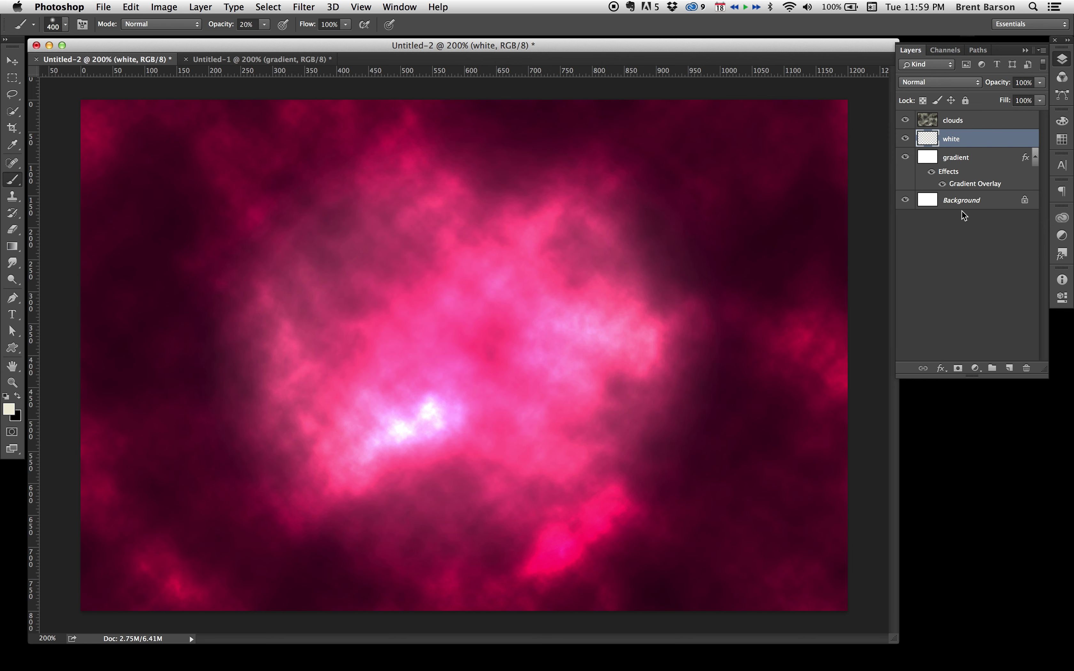
# Set up the Eraser with a soft round 150 px tip at 50% opacity.
pyautogui.press('e')
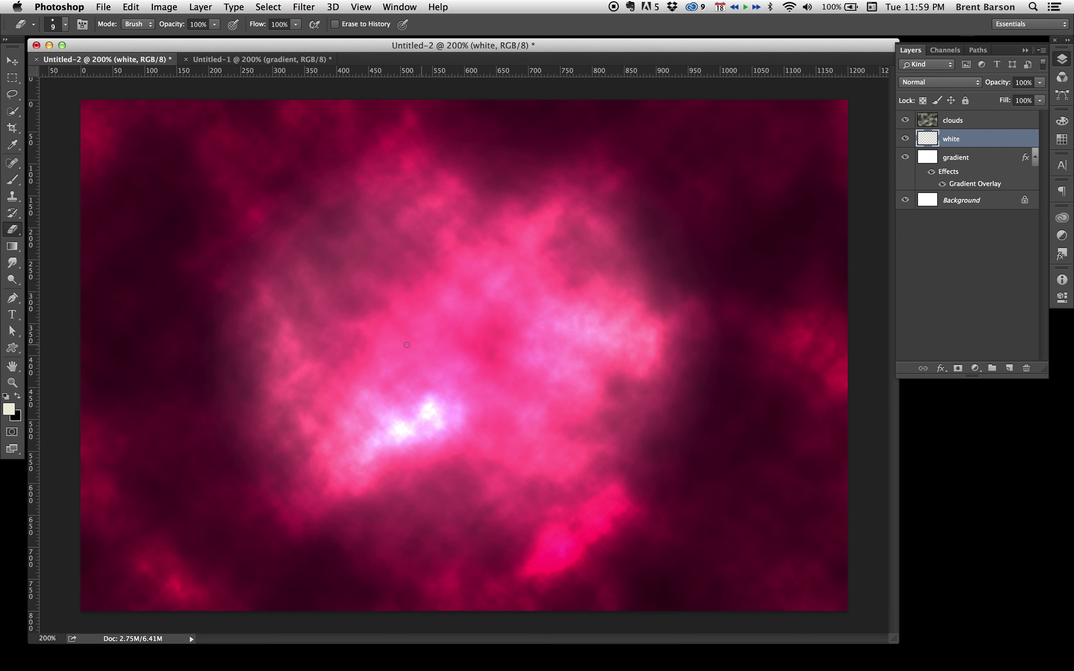
pyautogui.press(']')
pyautogui.press(']')
pyautogui.press(']')
pyautogui.press(']')
pyautogui.press(']')
pyautogui.press(']')
pyautogui.press(']')
pyautogui.press(']')
pyautogui.press(']')
pyautogui.press(']')
pyautogui.press(']')
pyautogui.press(']')
pyautogui.click(58, 27)
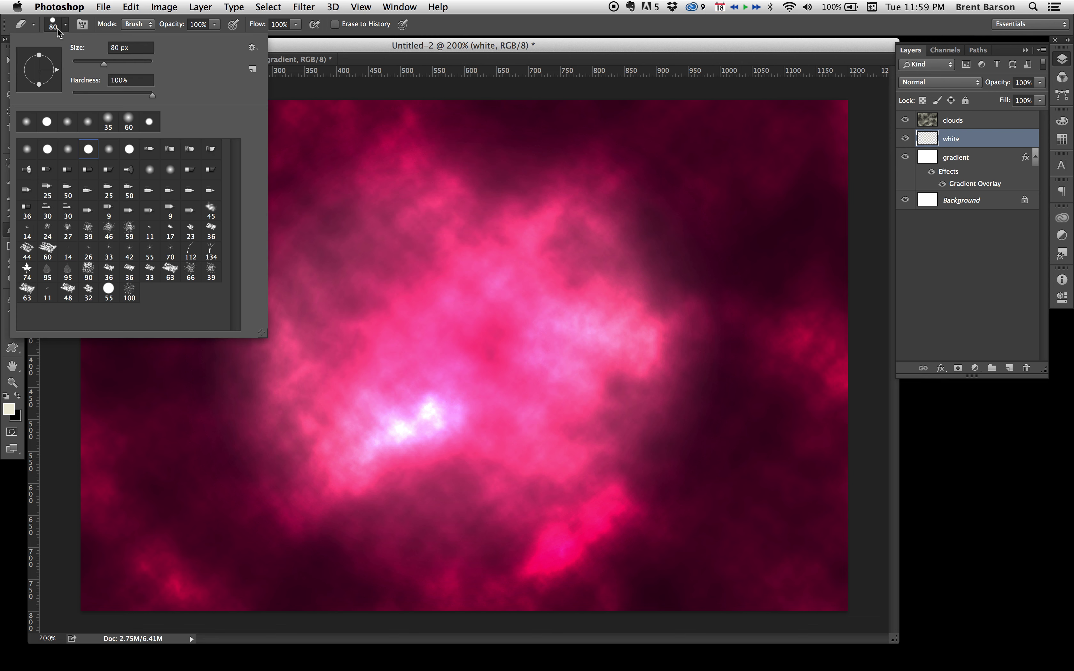
pyautogui.doubleClick(55, 125)
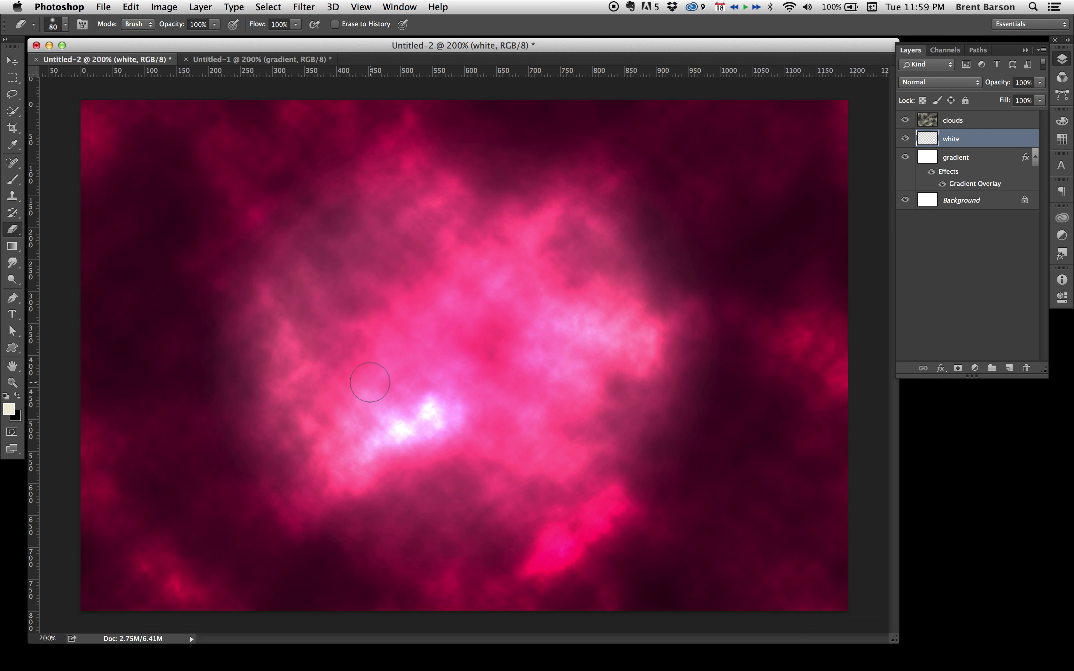
pyautogui.press(']')
pyautogui.press(']')
pyautogui.press(']')
pyautogui.press(']')
pyautogui.press('5')
# Brush another dab on the white layer at the glow's upper-right edge, undoing the extra dab painted below it.
pyautogui.click(954, 121)
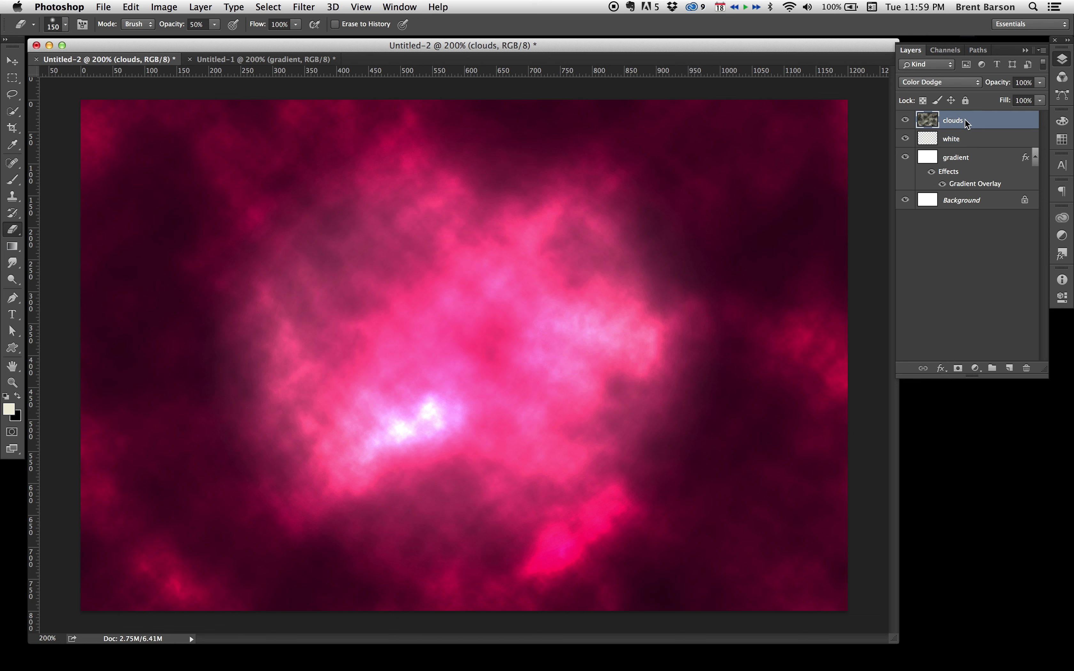
pyautogui.click(959, 140)
pyautogui.press('b')
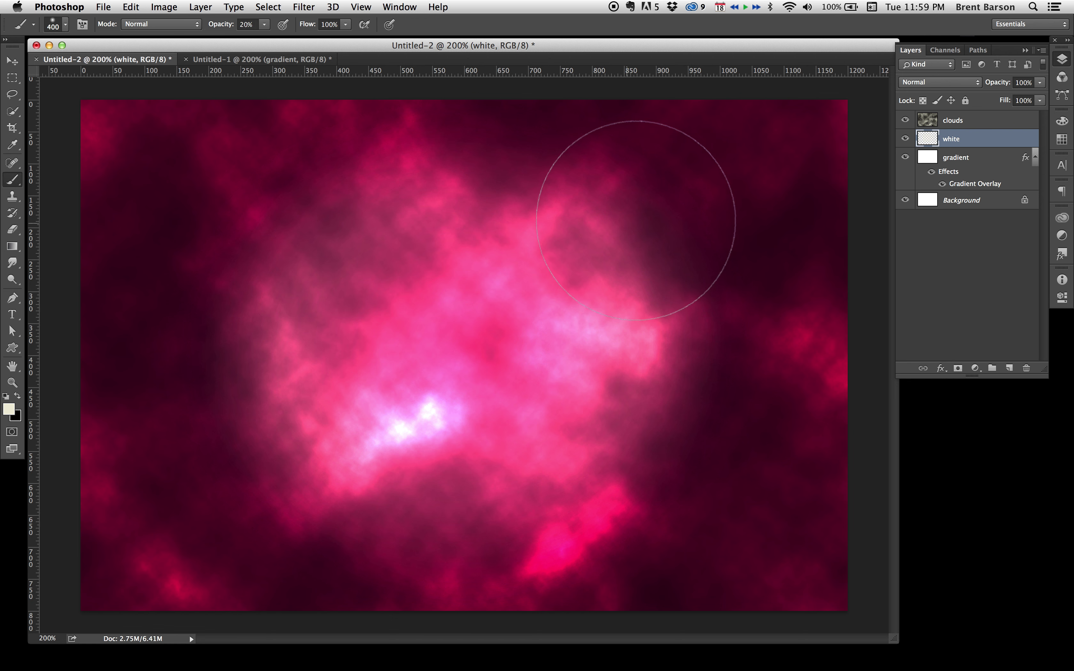
pyautogui.click(648, 256)
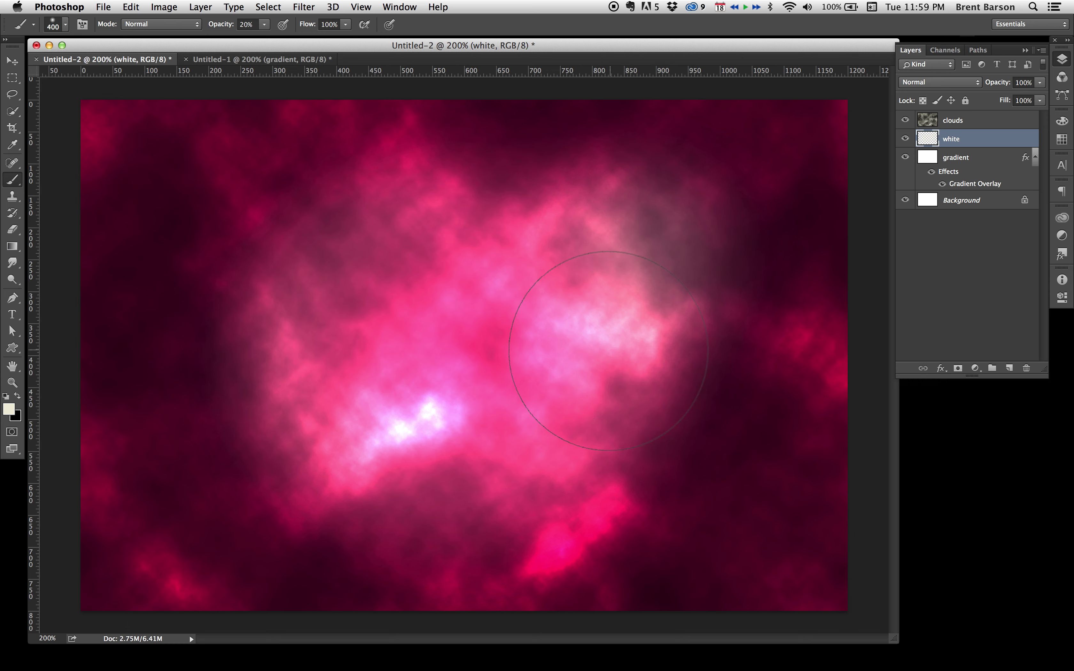
pyautogui.click(608, 351)
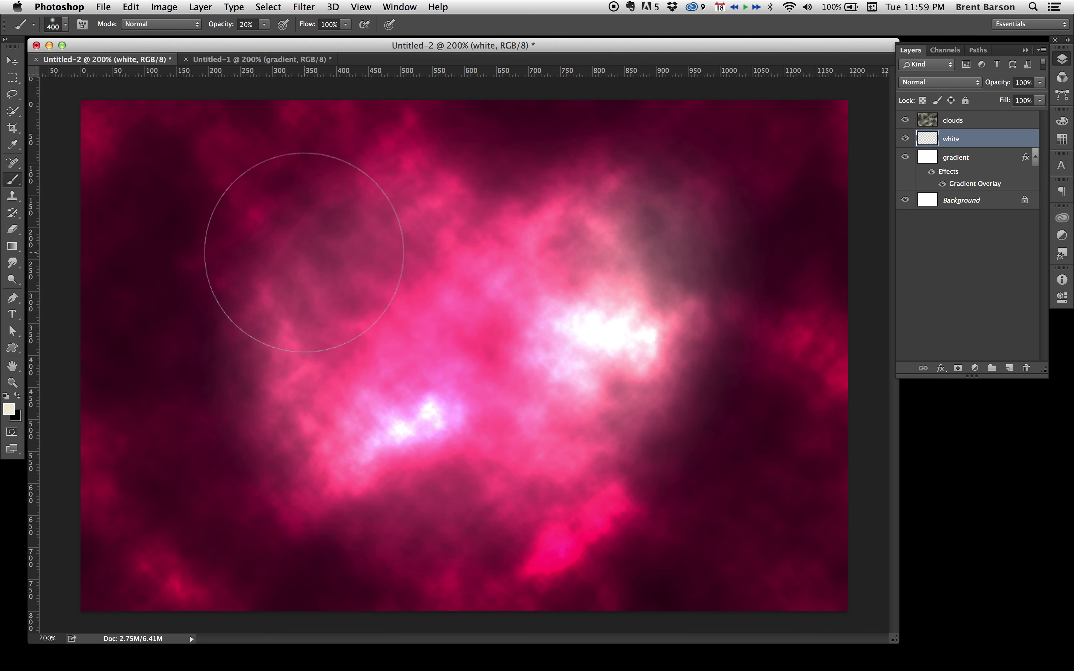
pyautogui.press('super+z')
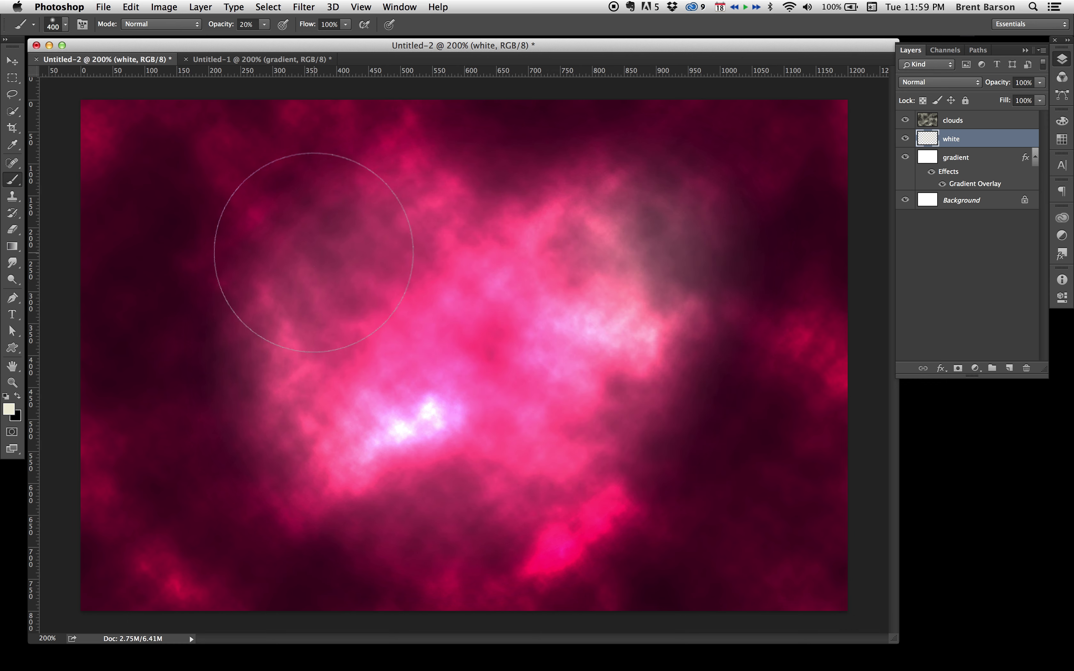
# Compare the image with and without the white layer, and set that layer's opacity to 50%.
pyautogui.click(905, 139)
pyautogui.click(906, 139)
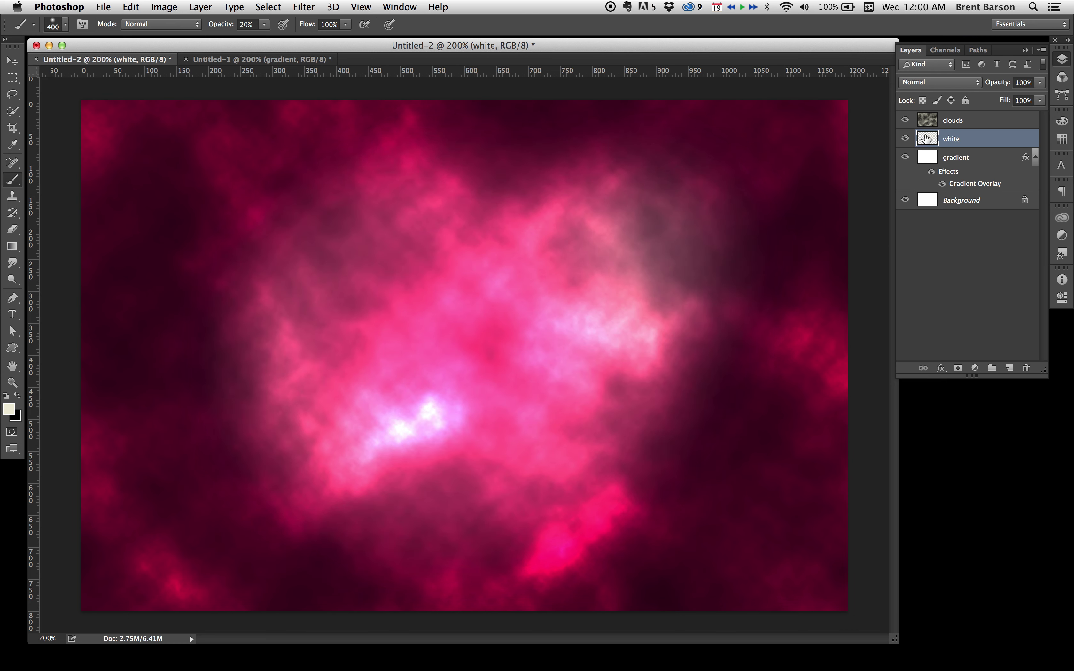
pyautogui.click(1025, 82)
pyautogui.write('50')
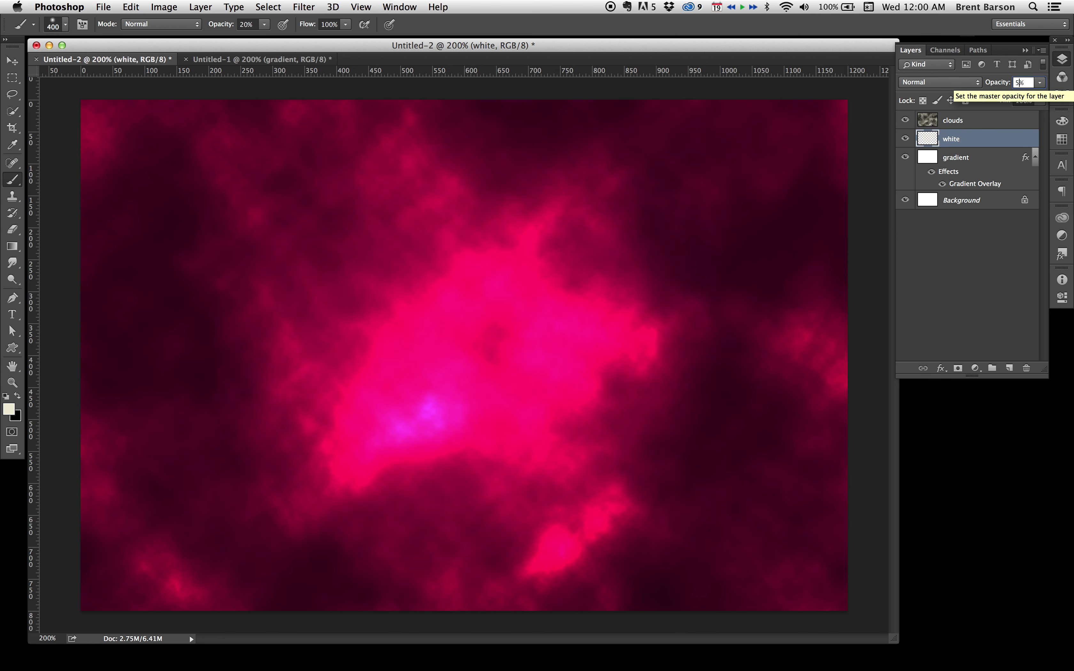
pyautogui.press('Return')
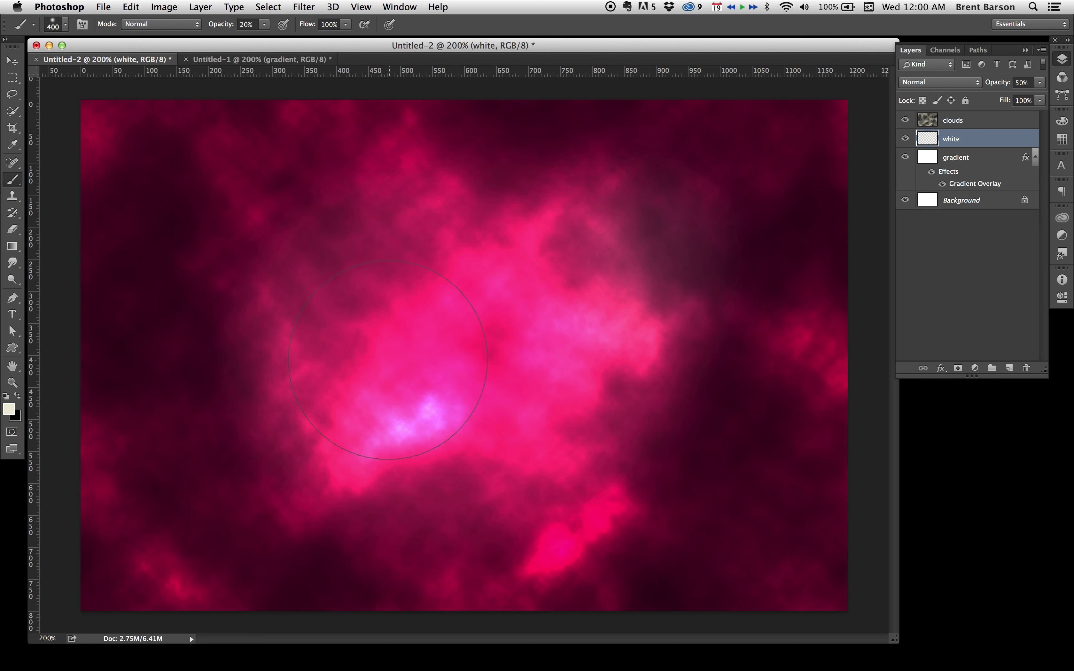
# Brush two more dabs on the white layer, at the glow's upper-left and lower-right areas.
pyautogui.click(419, 291)
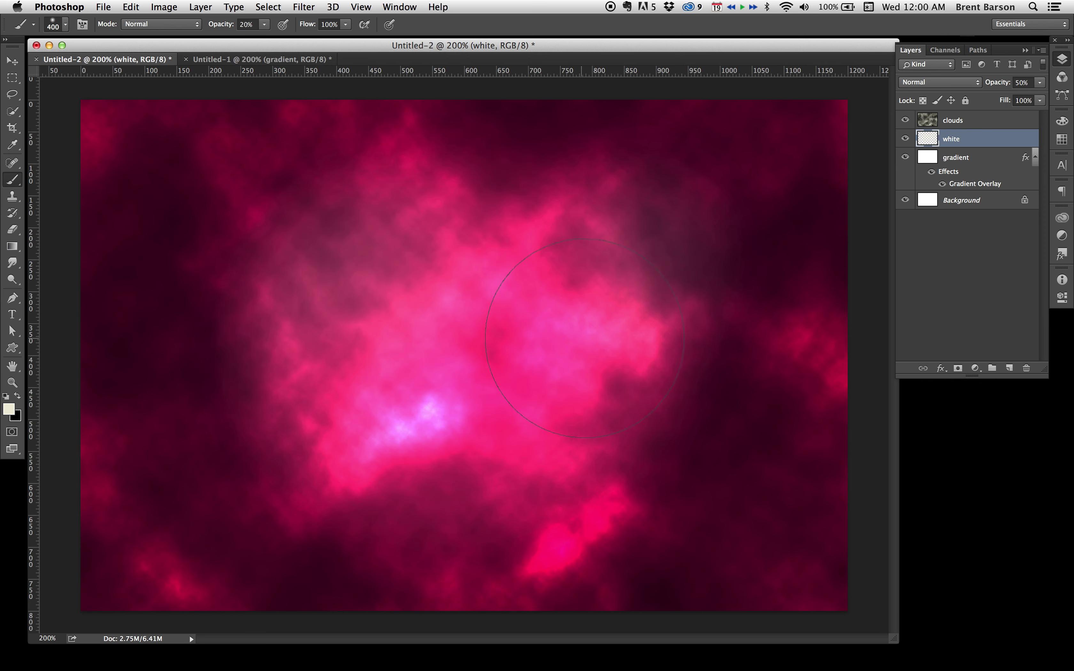
pyautogui.click(650, 409)
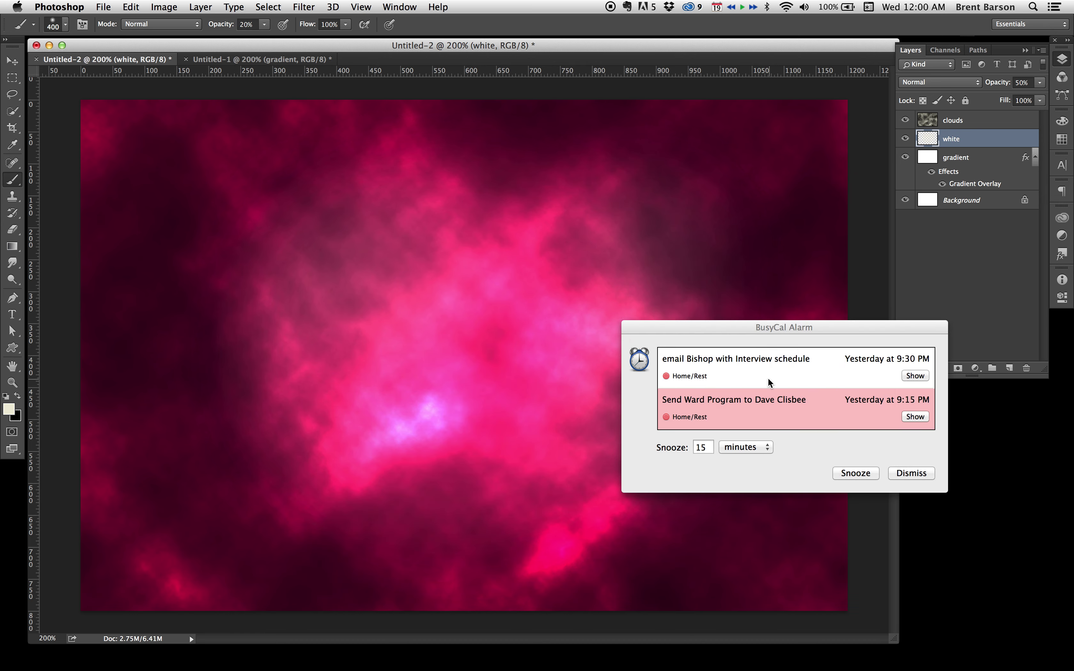
# Snooze the calendar alarm and return to Photoshop.
pyautogui.click(864, 472)
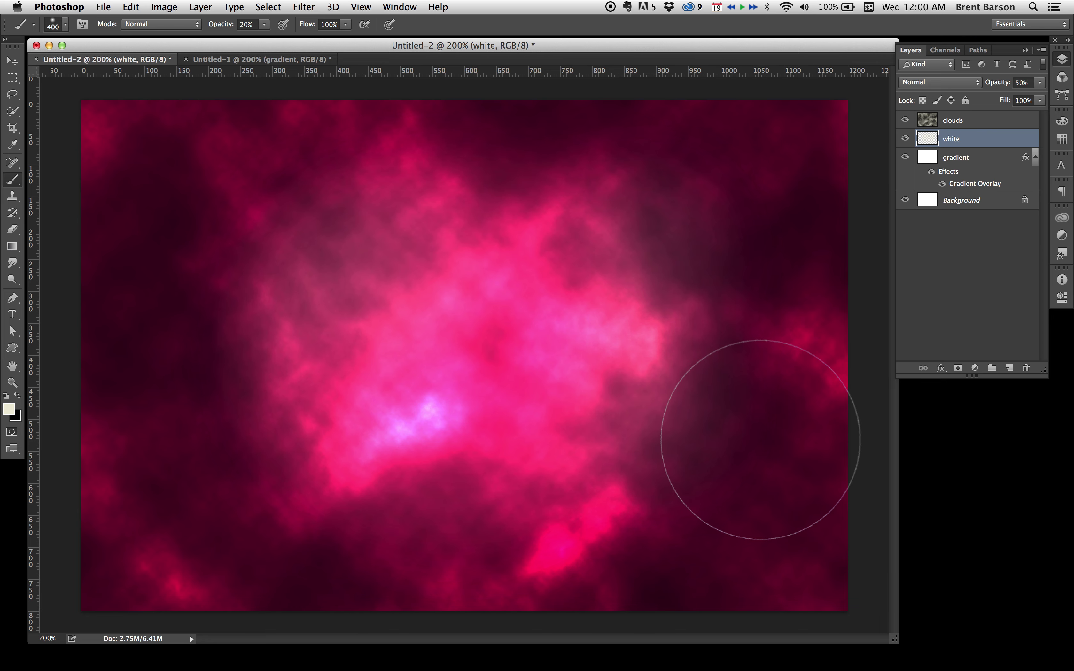
pyautogui.press('super+Tab')
pyautogui.press('super+Tab')
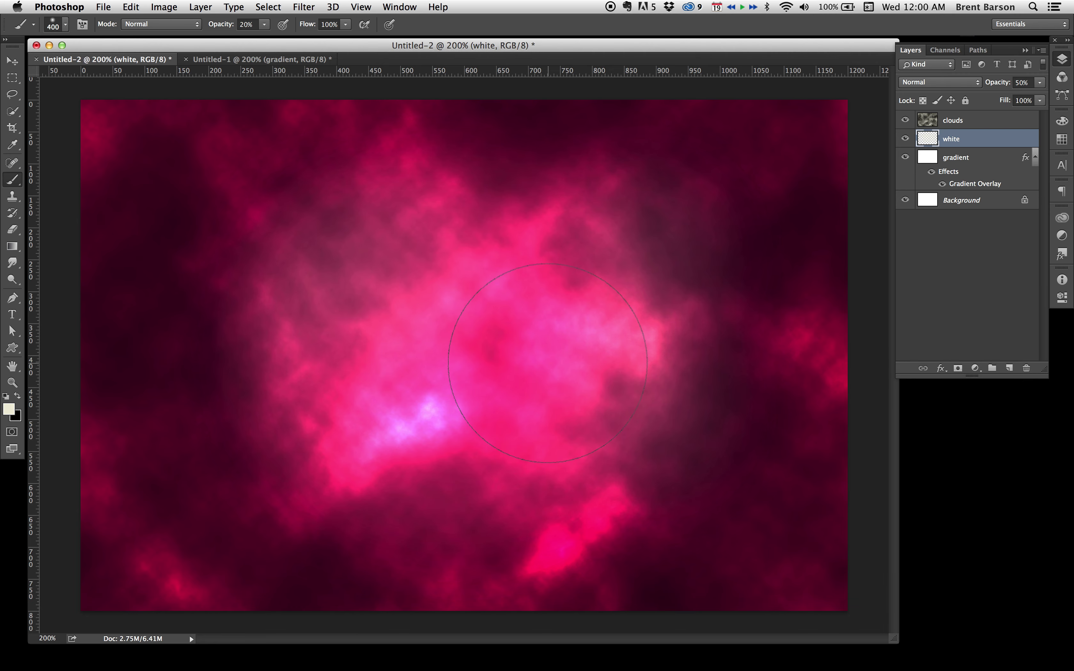
# Add a text layer above the clouds layer reading "I Psd", with a wide gap of spaces between the two words.
pyautogui.click(12, 94)
pyautogui.click(965, 121)
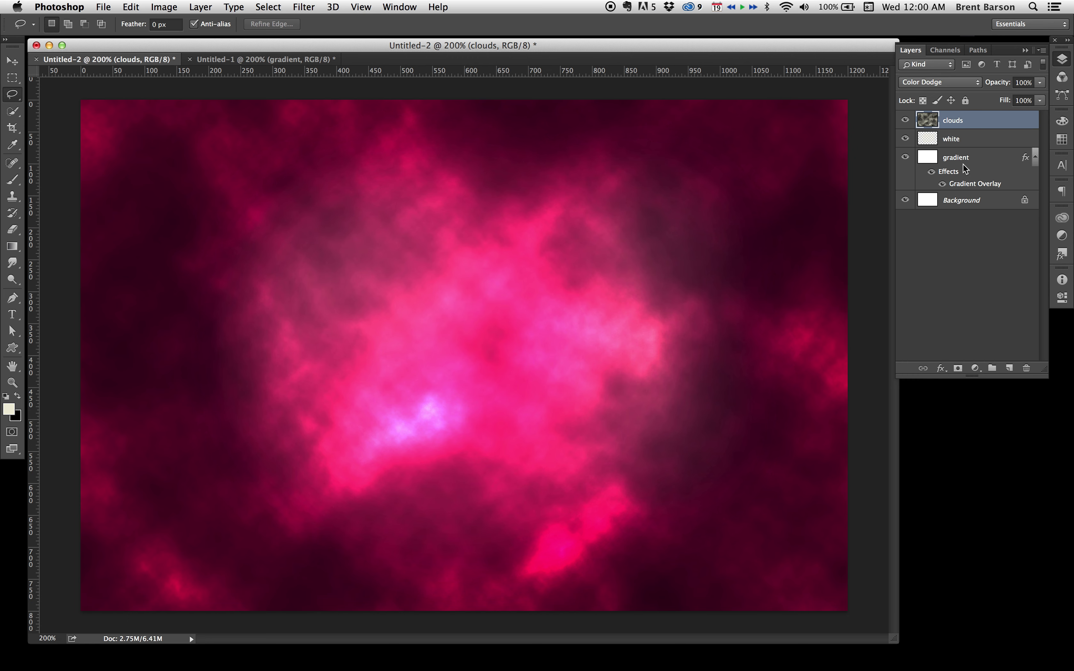
pyautogui.press('t')
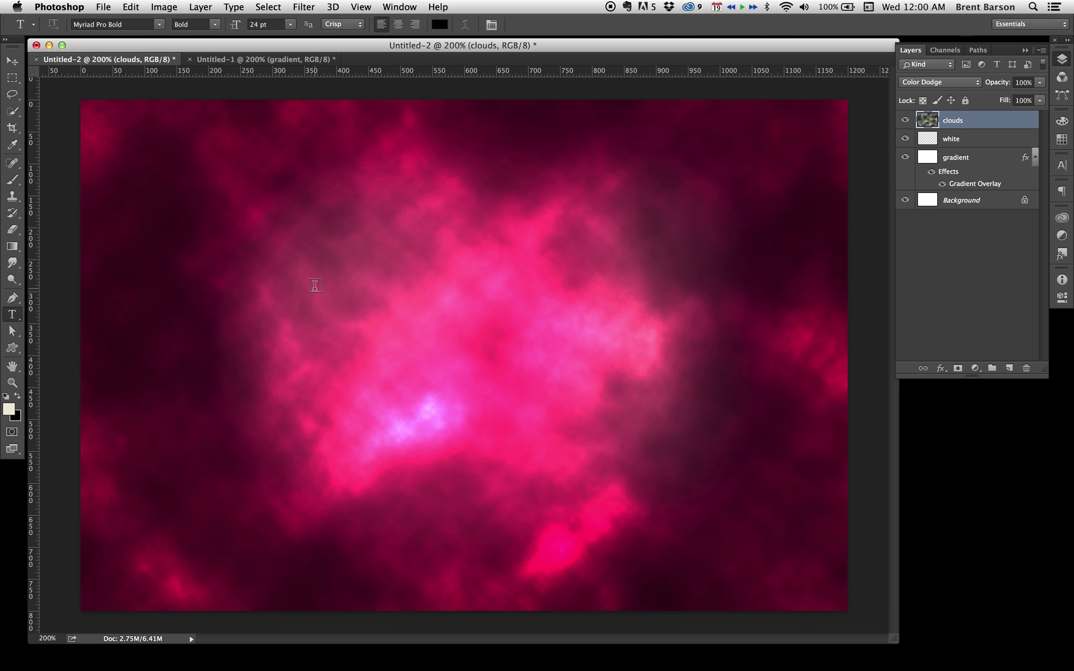
pyautogui.click(316, 320)
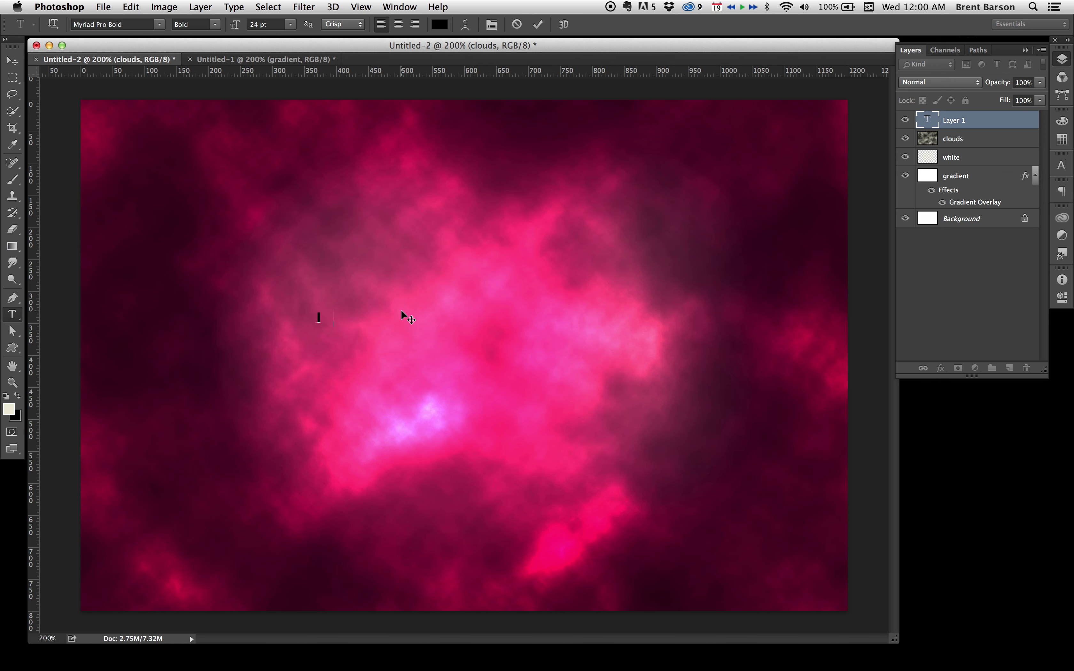
pyautogui.write('I Psd')
pyautogui.press('super+Return')
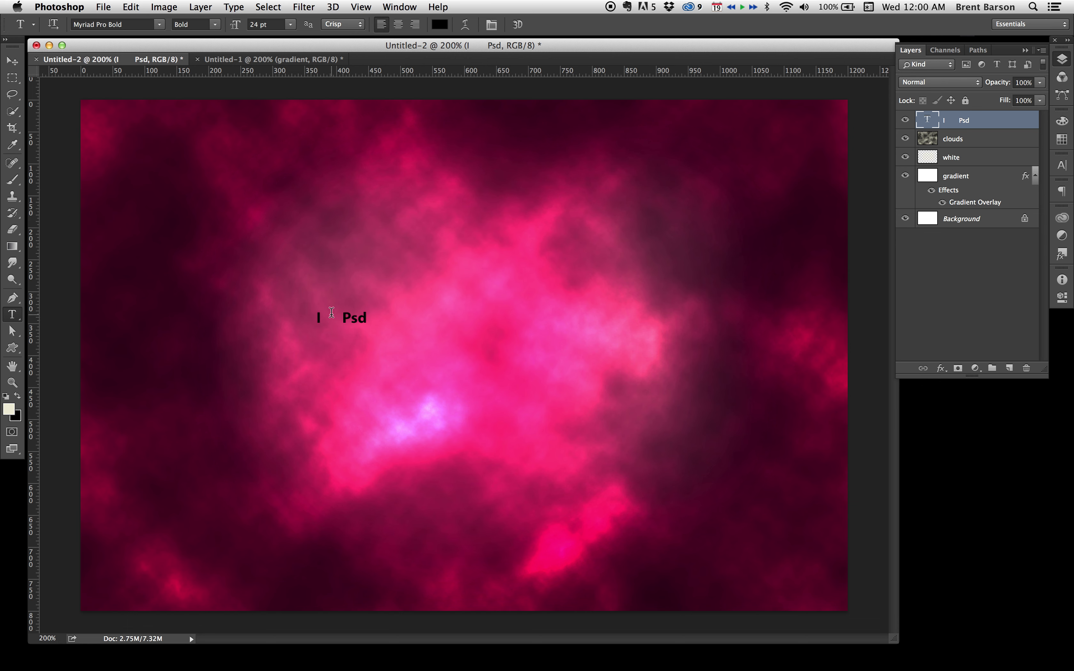
# Enlarge the "I Psd" text to 124 pt.
pyautogui.tripleClick(349, 318)
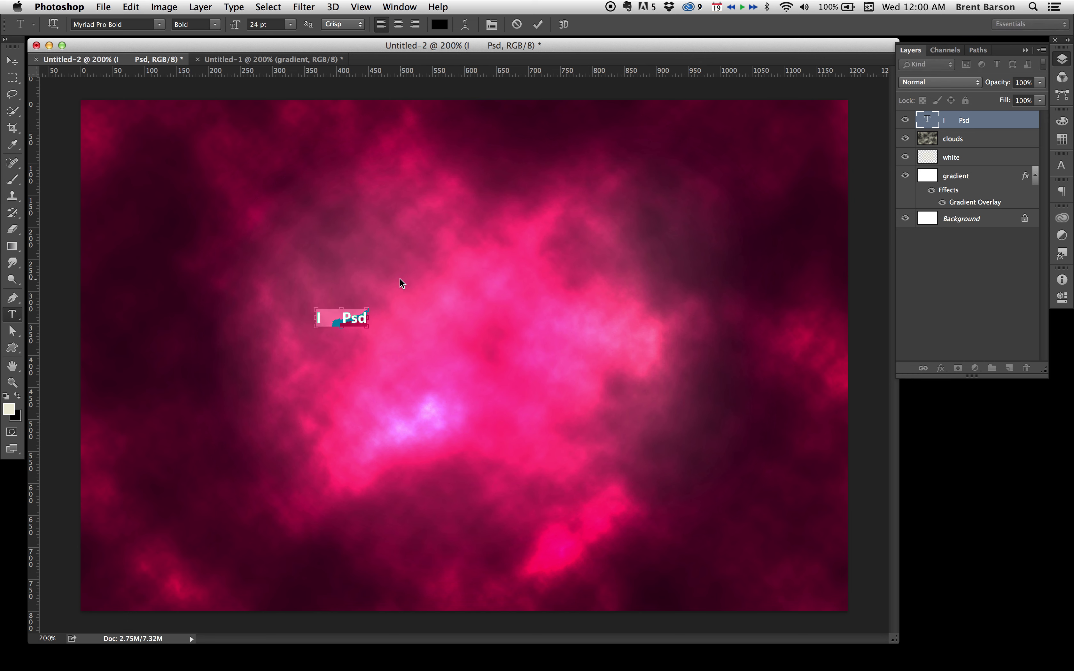
pyautogui.press('super+shift+period')
pyautogui.press('super+shift+period')
pyautogui.press('super+shift+period')
pyautogui.press('super+shift+period')
pyautogui.press('super+shift+period')
pyautogui.press('super+shift+period')
pyautogui.press('super+shift+period')
pyautogui.press('super+shift+period')
pyautogui.press('super+shift+period')
pyautogui.press('super+shift+period')
pyautogui.press('super+shift+period')
pyautogui.press('super+shift+period')
pyautogui.press('super+shift+period')
pyautogui.press('super+shift+period')
pyautogui.press('super+shift+period')
pyautogui.press('super+shift+period')
pyautogui.press('super+shift+period')
pyautogui.press('super+shift+period')
pyautogui.press('super+shift+period')
pyautogui.press('super+shift+period')
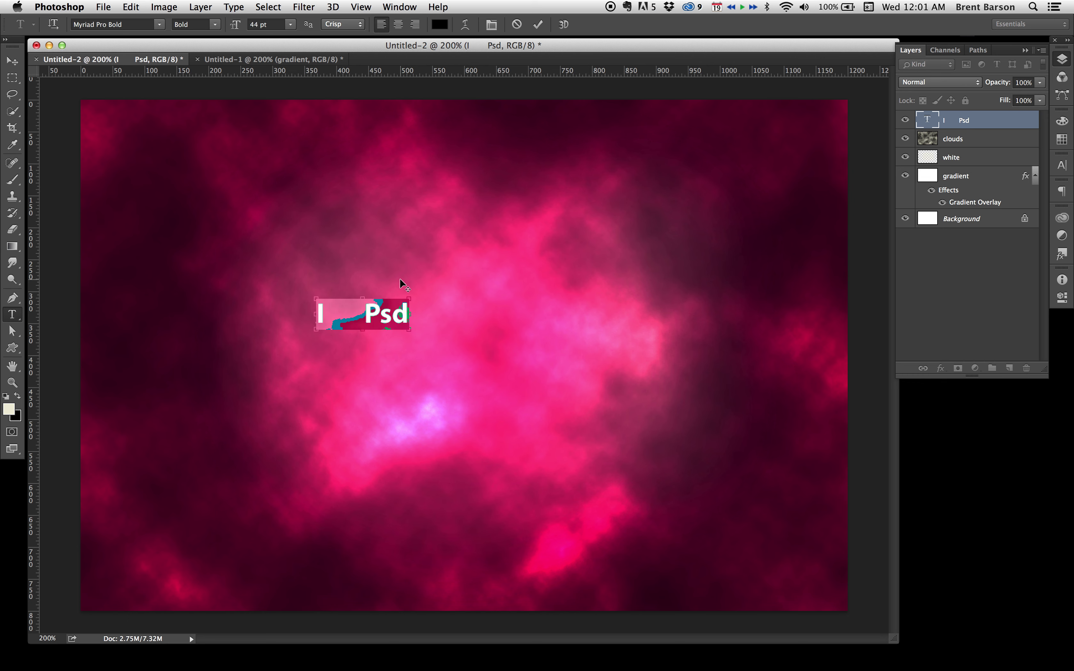
pyautogui.press('super+shift+period')
pyautogui.press('super+shift+period')
pyautogui.press('super+shift+period')
pyautogui.press('super+shift+period')
pyautogui.press('super+shift+period')
pyautogui.press('super+shift+period')
pyautogui.press('super+shift+period')
pyautogui.press('super+shift+period')
pyautogui.press('super+shift+period')
pyautogui.press('super+shift+period')
pyautogui.press('super+shift+period')
pyautogui.press('super+shift+period')
pyautogui.press('super+shift+period')
pyautogui.press('super+shift+period')
pyautogui.press('super+shift+period')
pyautogui.press('super+shift+period')
pyautogui.press('super+shift+period')
pyautogui.press('super+shift+period')
pyautogui.press('super+shift+period')
pyautogui.press('super+shift+period')
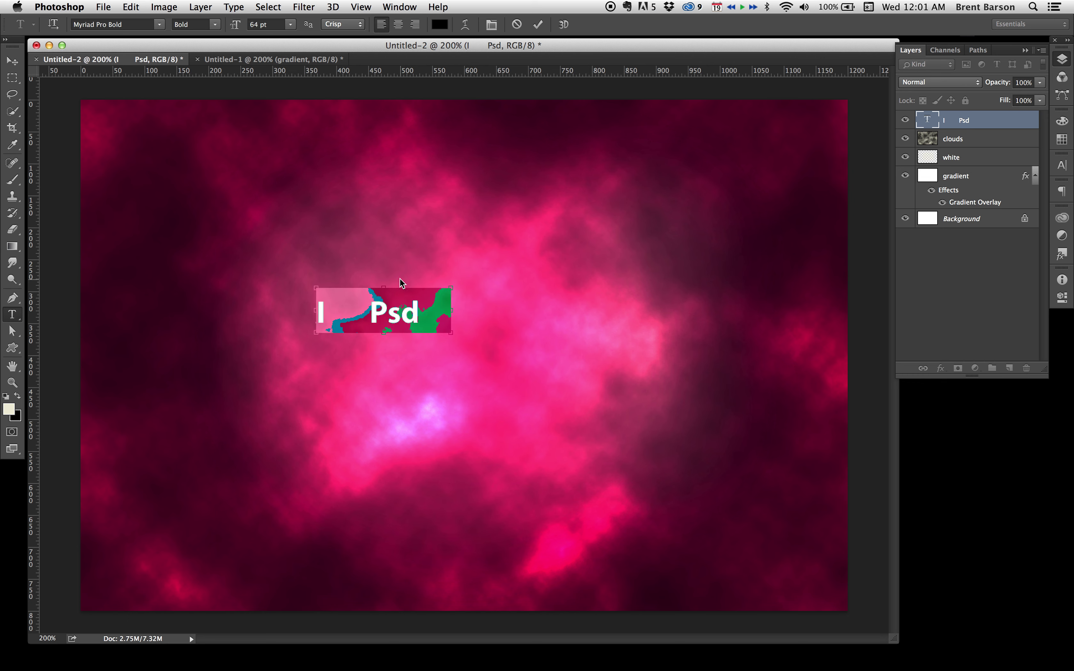
pyautogui.press('super+shift+period')
pyautogui.press('super+shift+period')
pyautogui.press('super+shift+period')
pyautogui.press('super+shift+period')
pyautogui.press('super+shift+period')
pyautogui.press('super+shift+period')
pyautogui.press('super+shift+period')
pyautogui.press('super+shift+period')
pyautogui.press('super+shift+period')
pyautogui.press('super+shift+period')
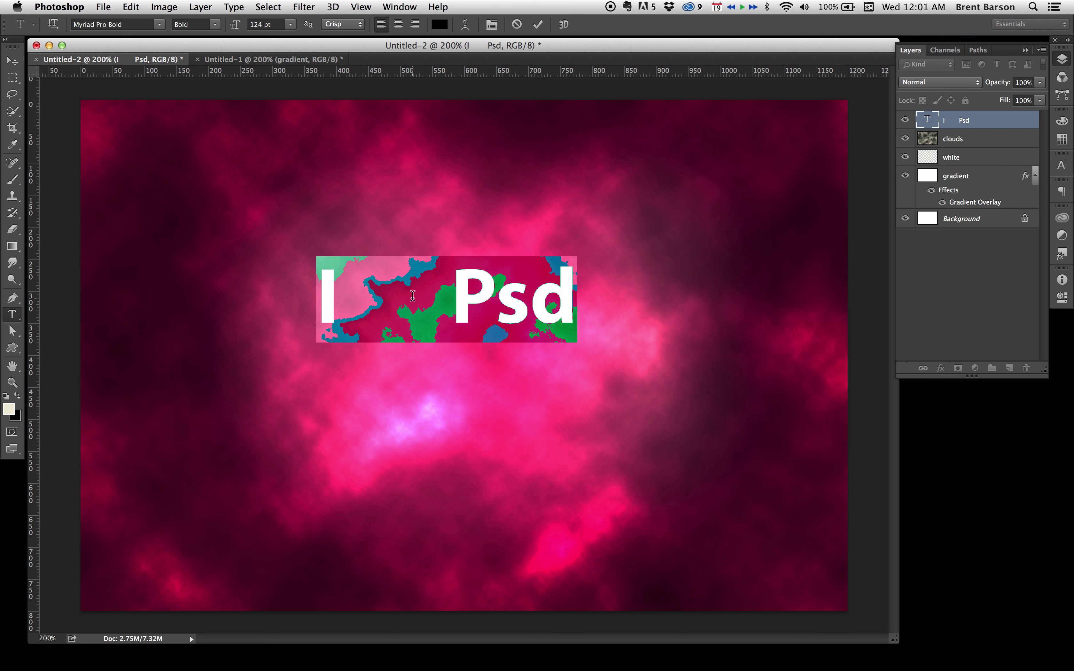
pyautogui.press('super+Return')
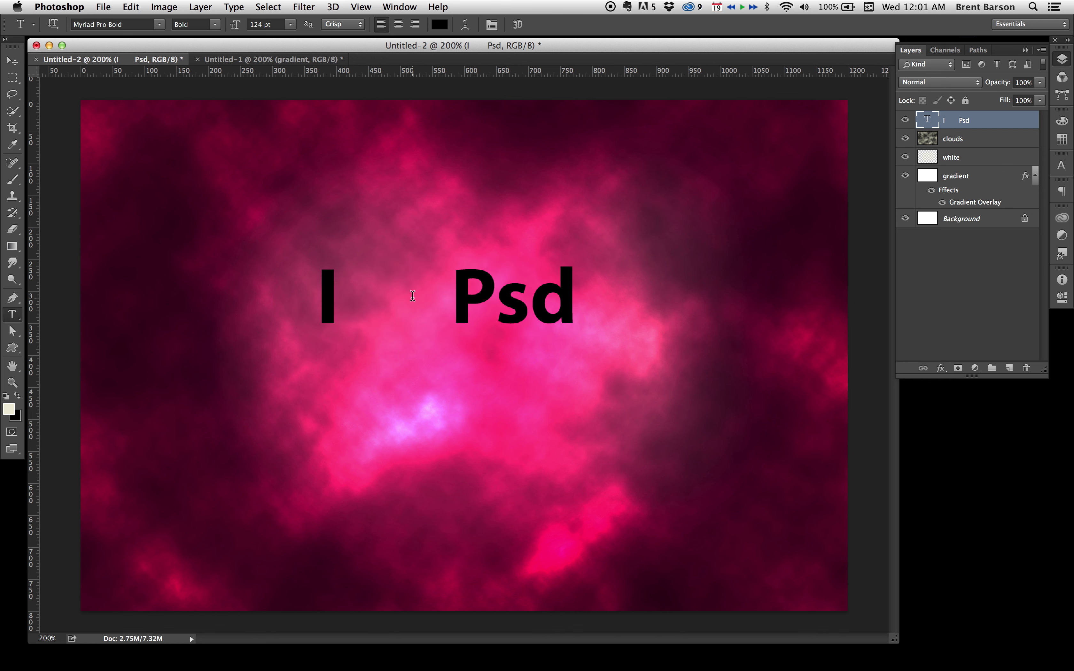
# Set the text colour to white (ffffff) and move the text down and slightly right toward the canvas centre.
pyautogui.click(443, 28)
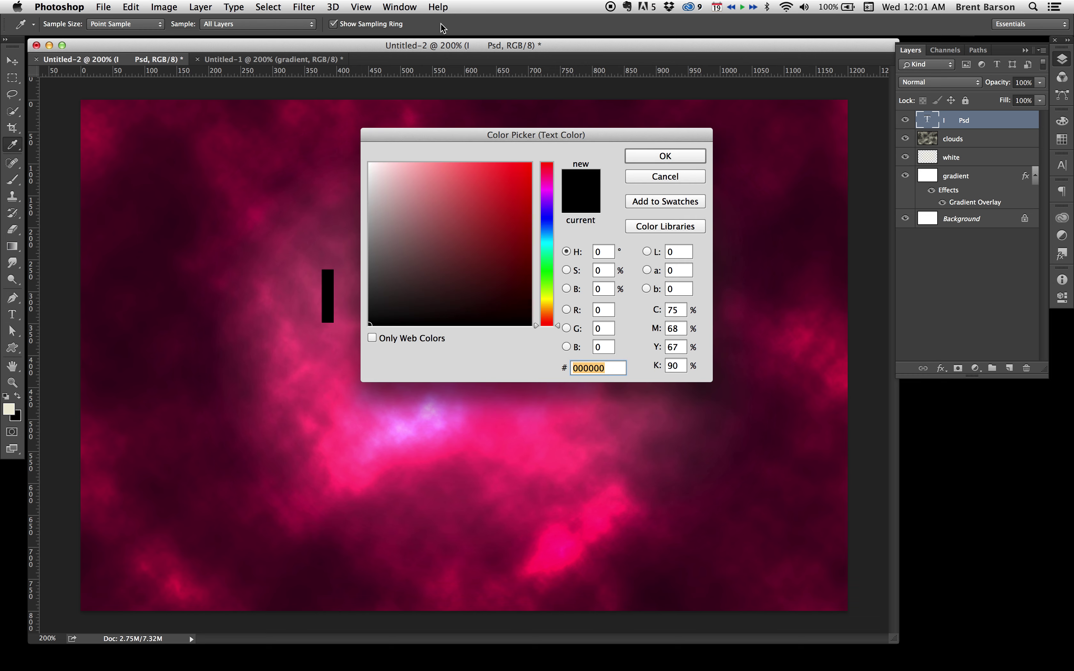
pyautogui.click(374, 163)
pyautogui.moveTo(374, 163); pyautogui.dragTo(333, 120)
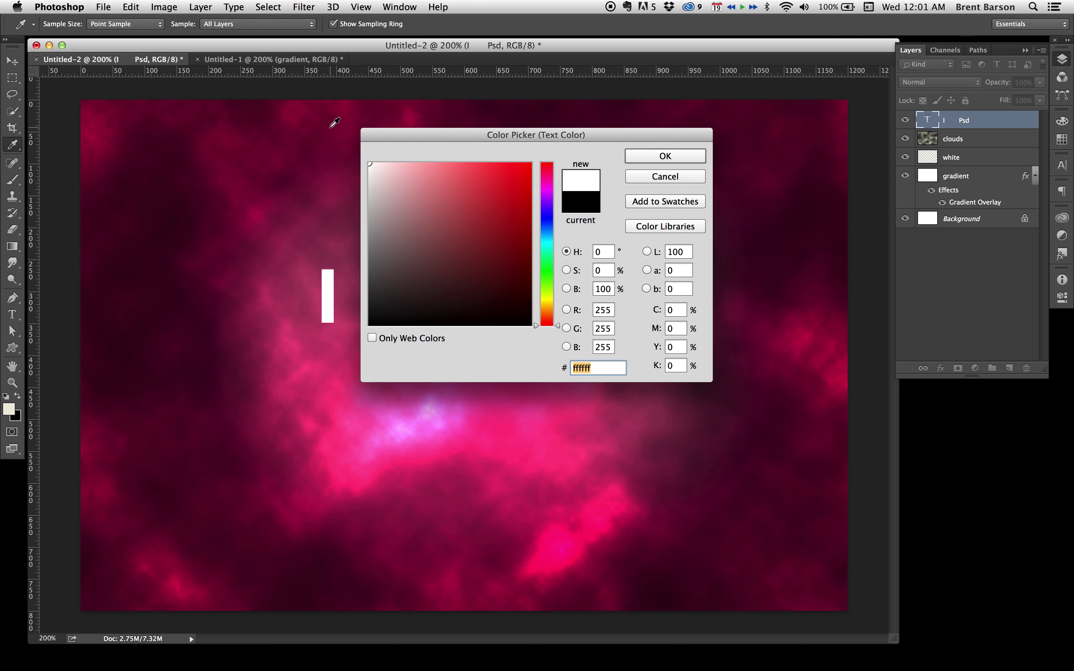
pyautogui.press('Return')
pyautogui.click(12, 61)
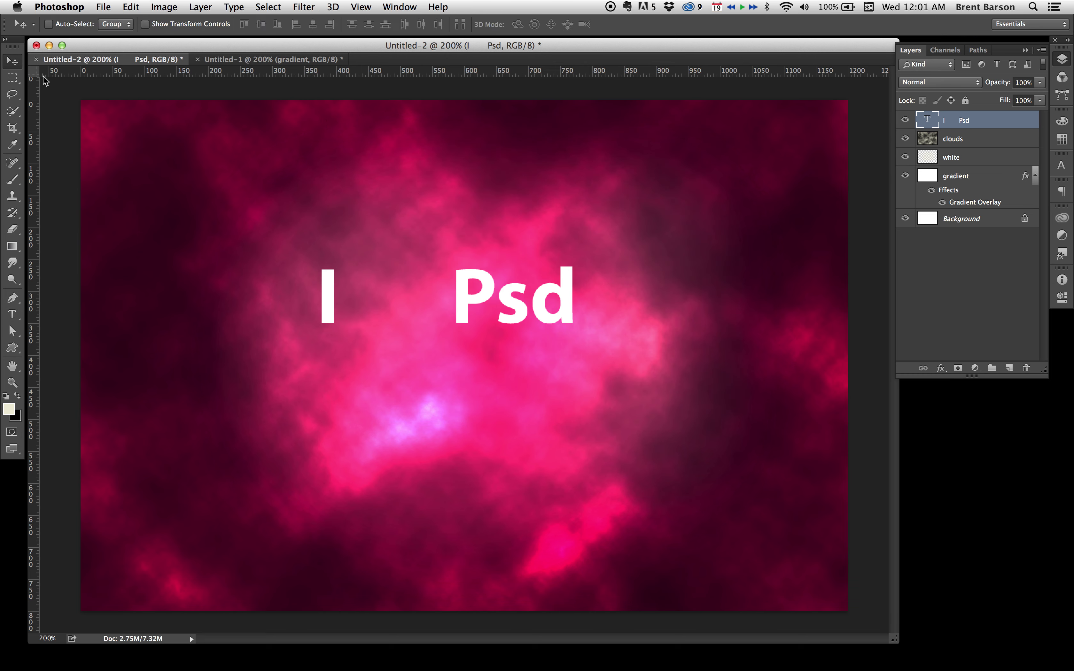
pyautogui.moveTo(490, 305); pyautogui.dragTo(510, 346)
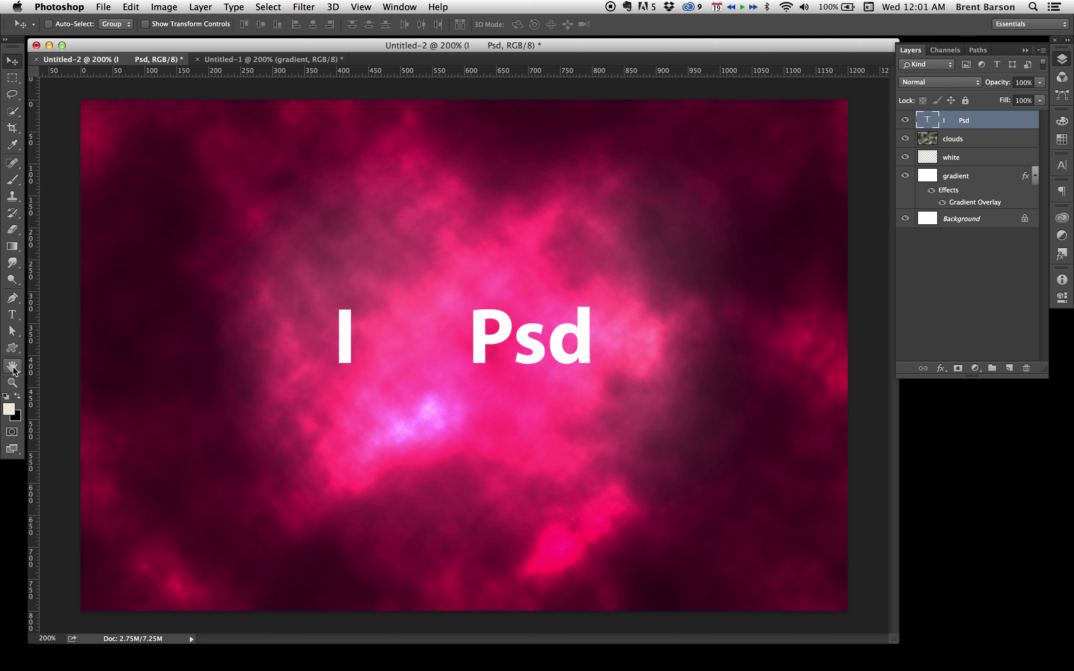
# Draw a heart custom shape about 186 px wide and 191 px high in the gap between "I" and "Psd".
pyautogui.click(12, 350)
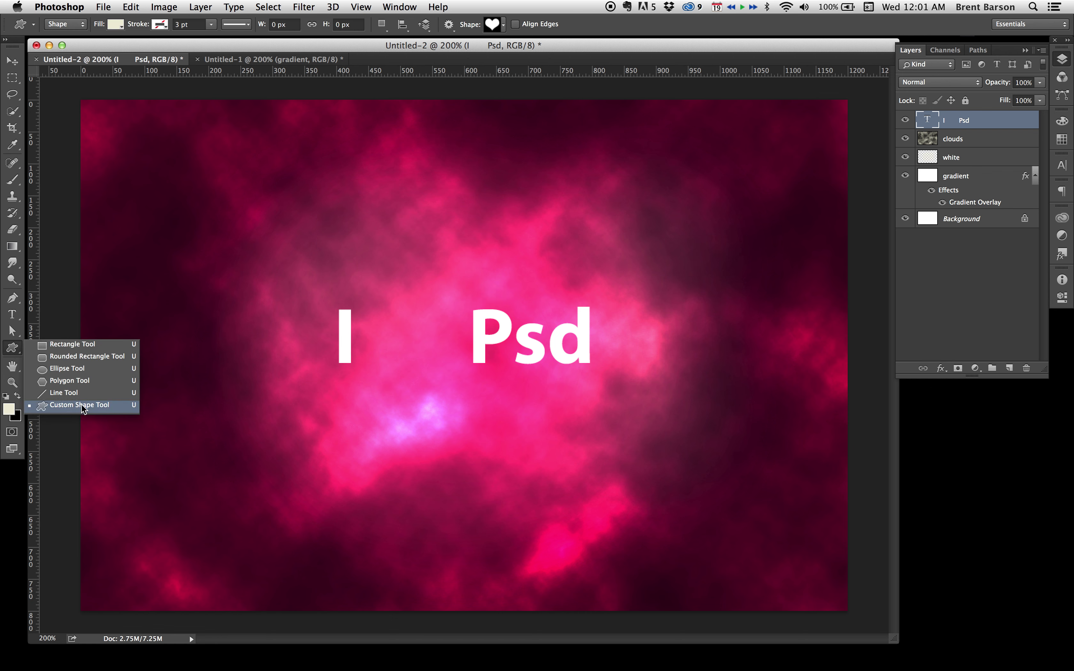
pyautogui.click(81, 406)
pyautogui.click(10, 349)
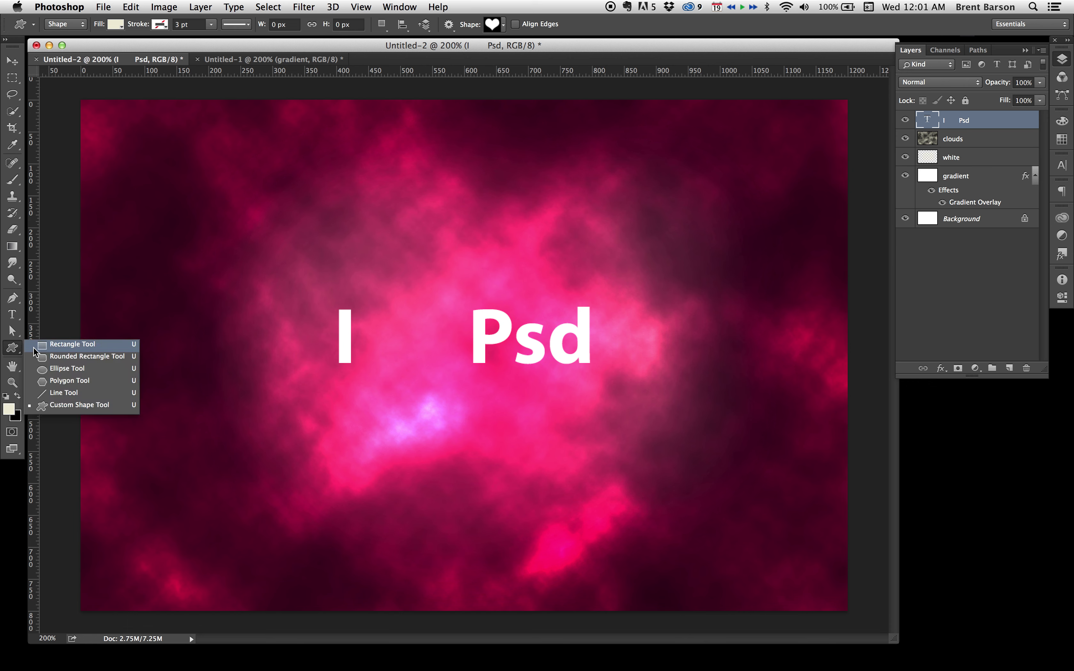
pyautogui.click(66, 345)
pyautogui.click(14, 350)
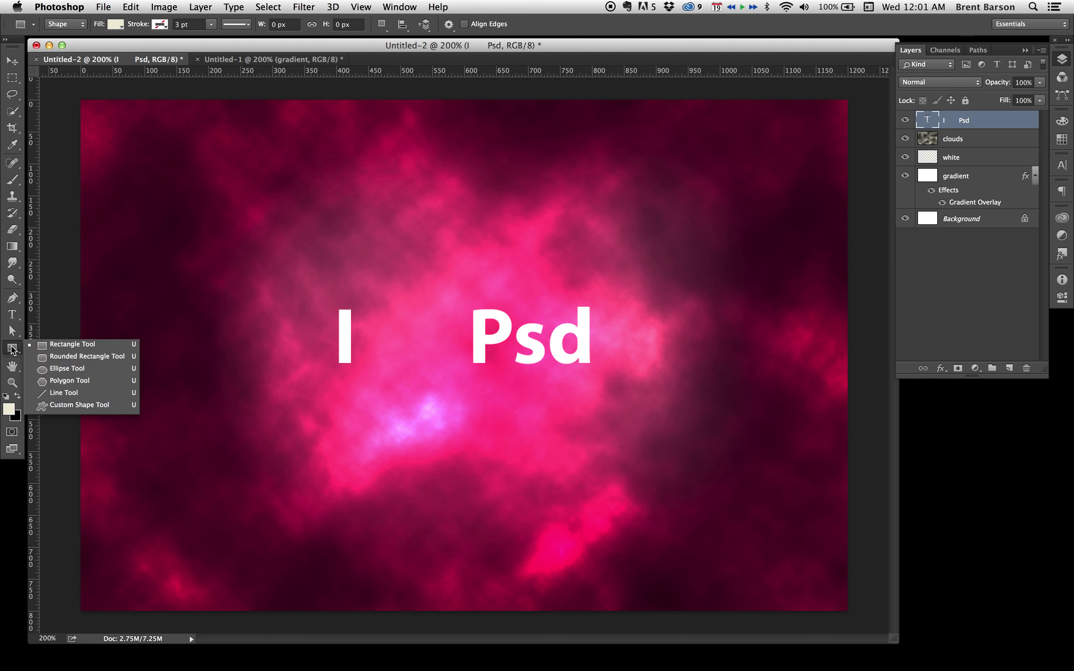
pyautogui.click(79, 405)
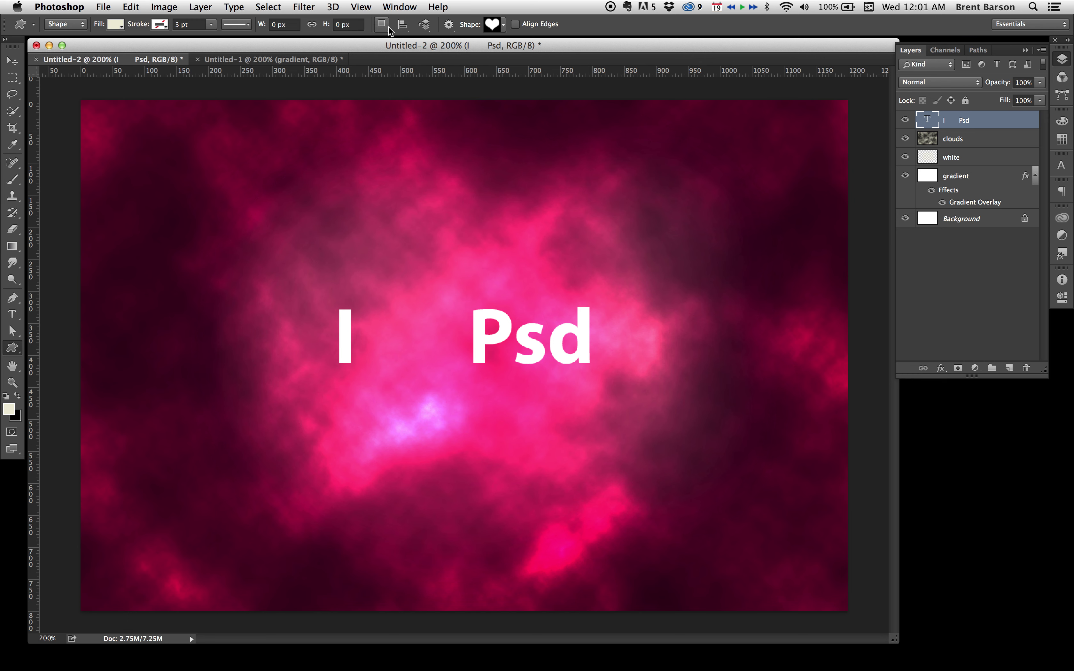
pyautogui.click(493, 24)
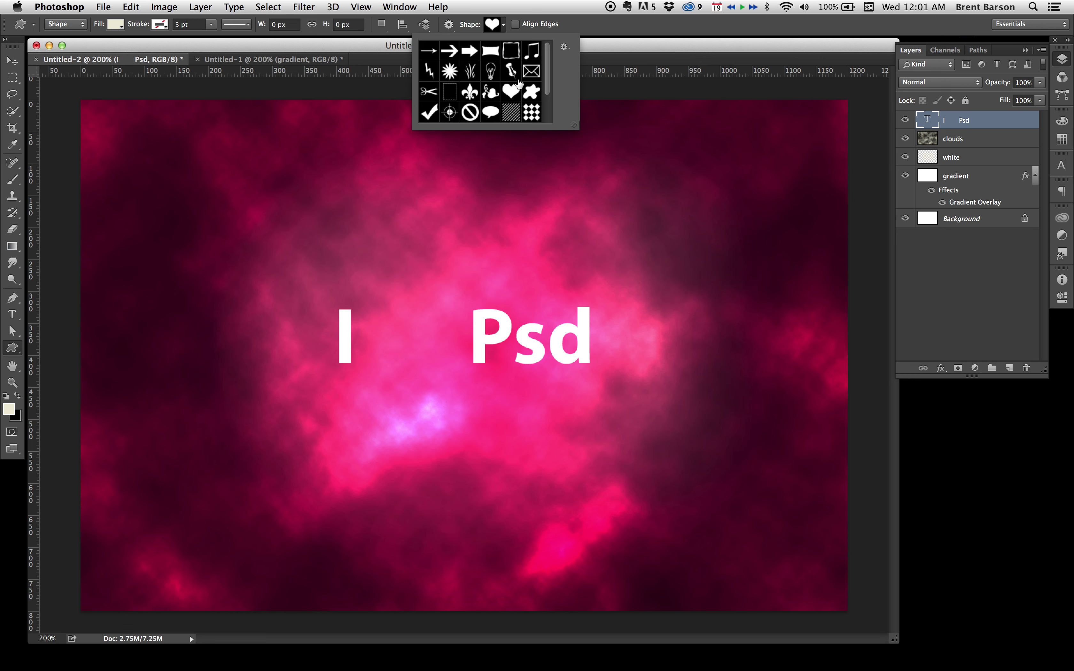
pyautogui.moveTo(577, 126); pyautogui.dragTo(622, 221)
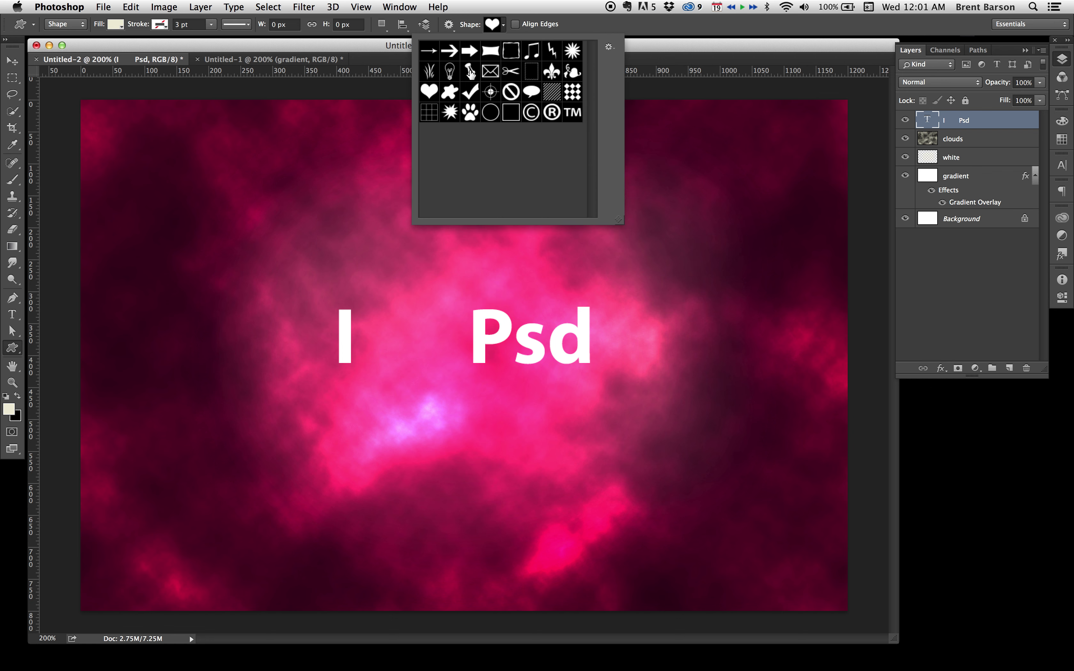
pyautogui.doubleClick(428, 92)
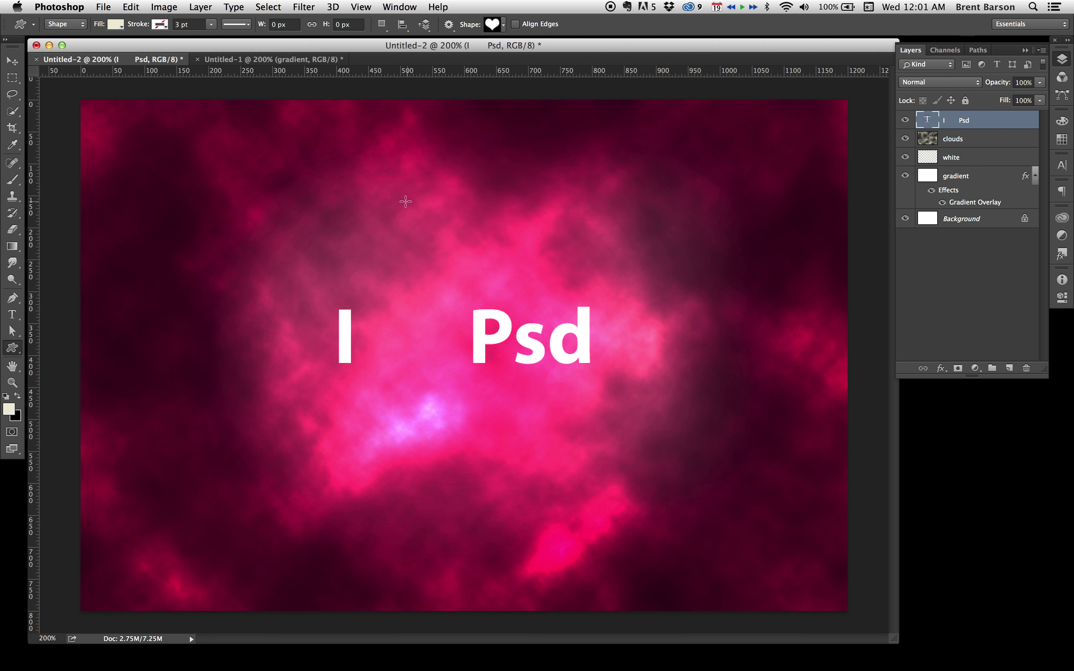
pyautogui.moveTo(366, 286); pyautogui.dragTo(486, 404)
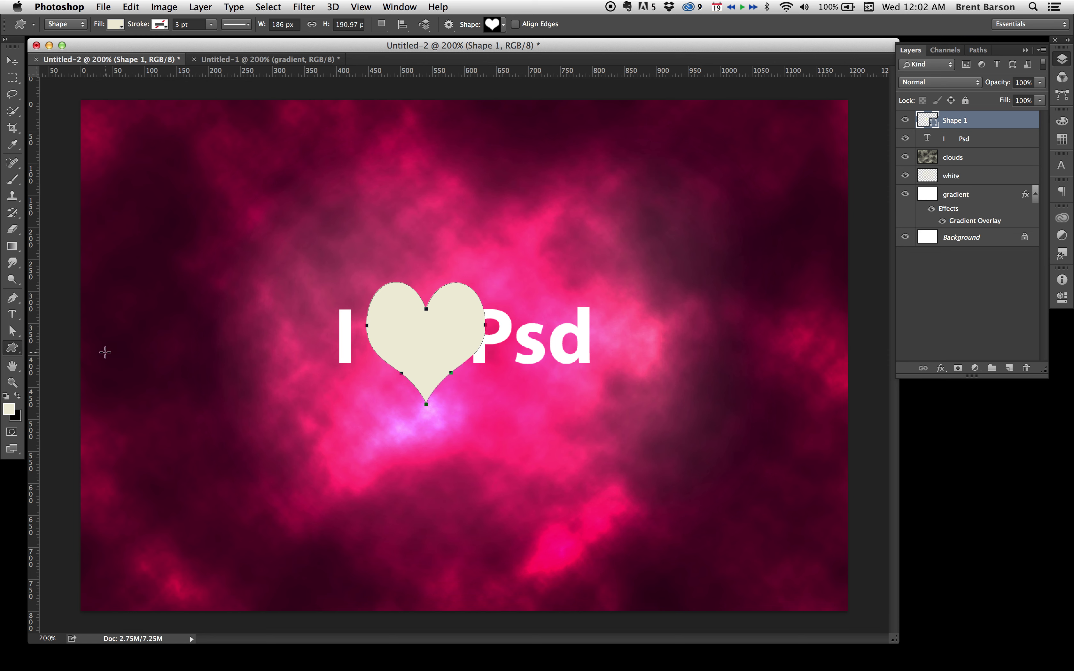
# Change the heart shape's fill colour to white.
pyautogui.doubleClick(934, 123)
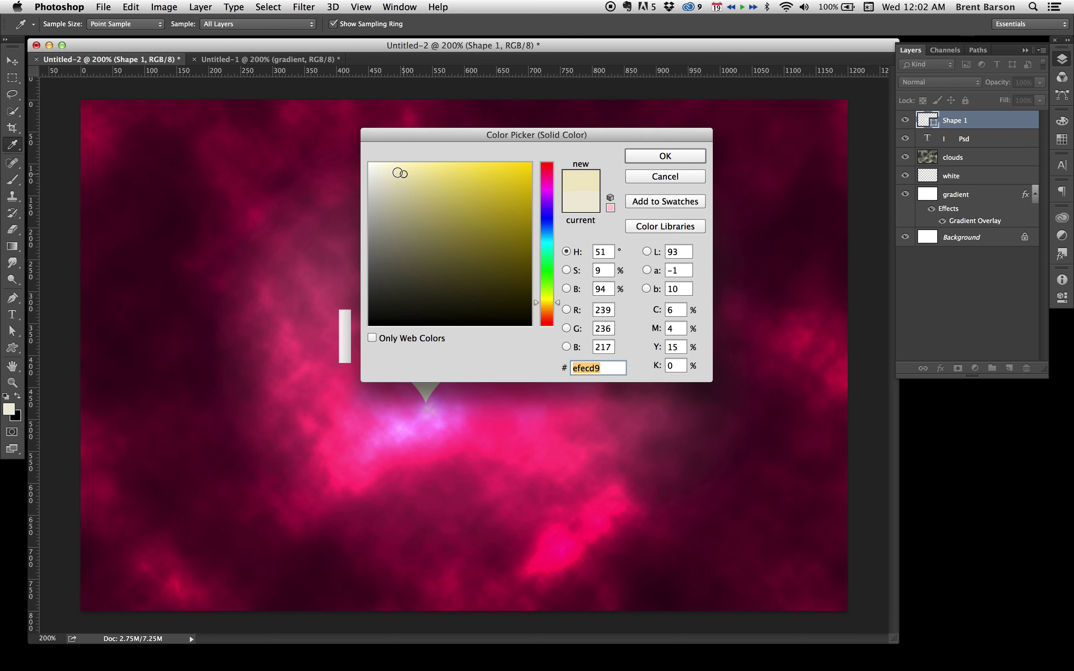
pyautogui.moveTo(398, 173); pyautogui.dragTo(338, 136)
pyautogui.click(661, 156)
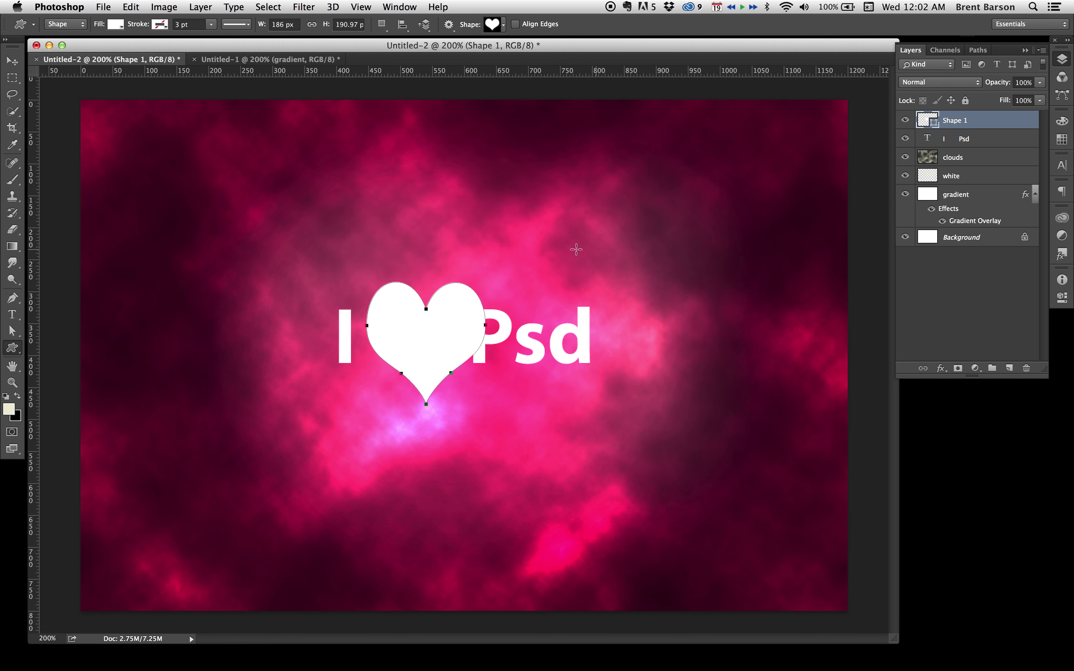
# Widen the gap in the "I Psd" text with extra space before "Psd" so the word clears the heart.
pyautogui.press('t')
pyautogui.click(531, 335)
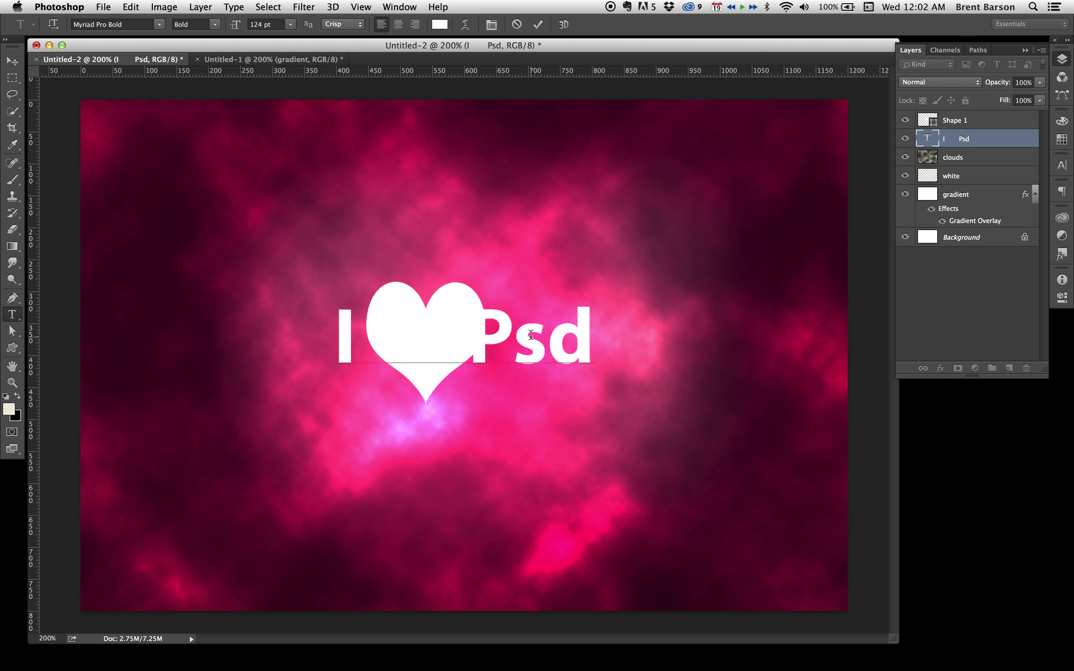
pyautogui.press('Left')
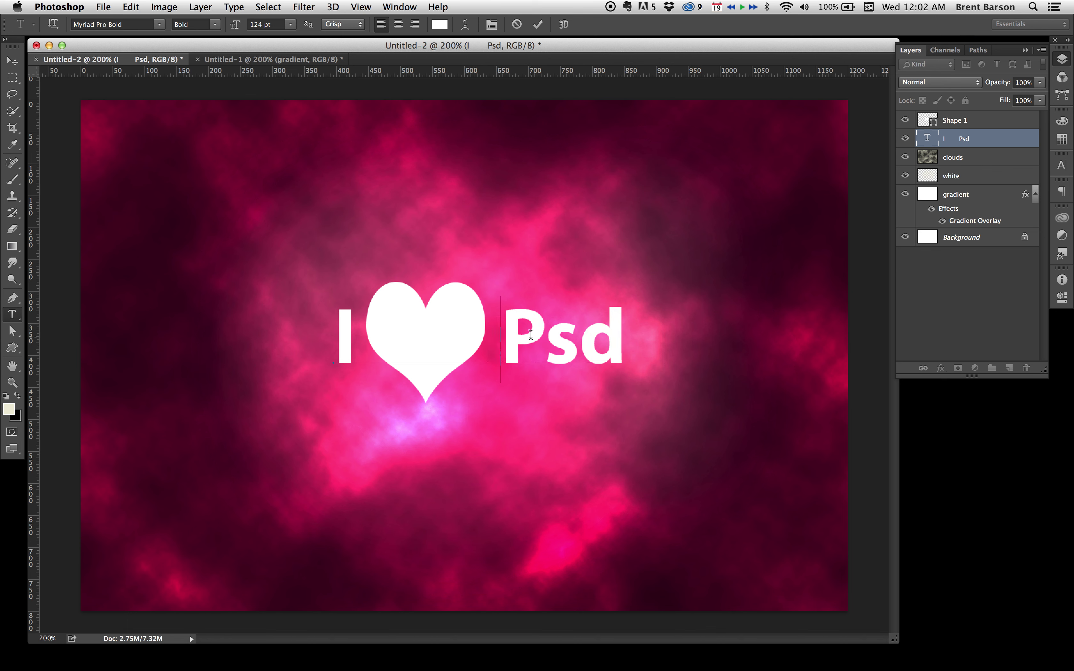
pyautogui.press('super+Return')
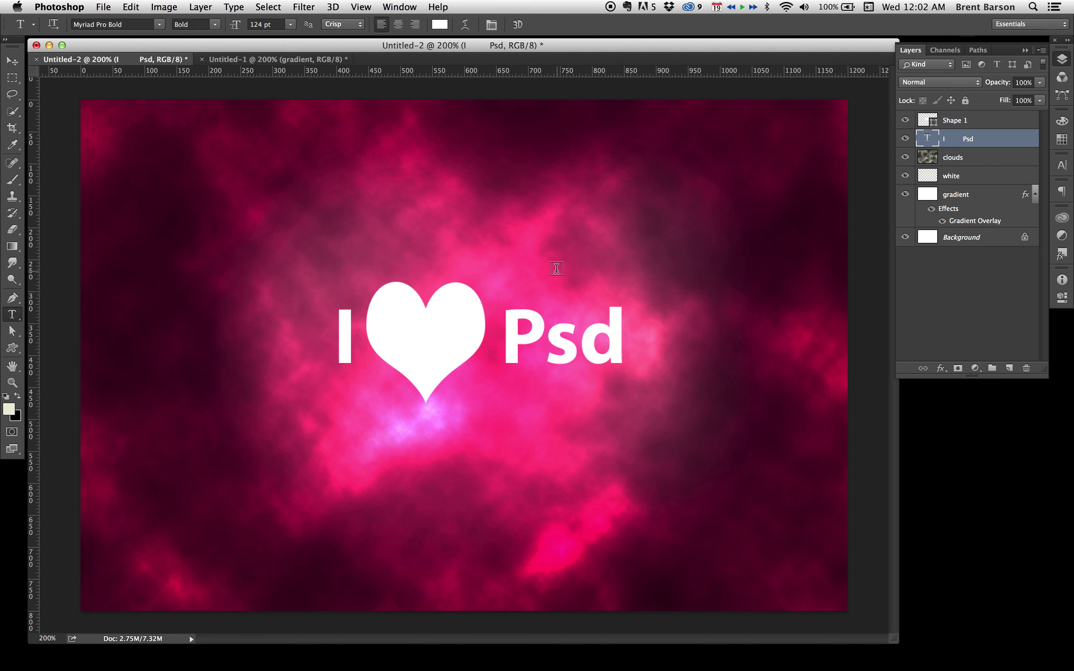
# Nudge the "I Psd" text layer slightly left to even its spacing around the heart.
pyautogui.press('v')
pyautogui.press('Left')
pyautogui.press('Left')
pyautogui.press('Left')
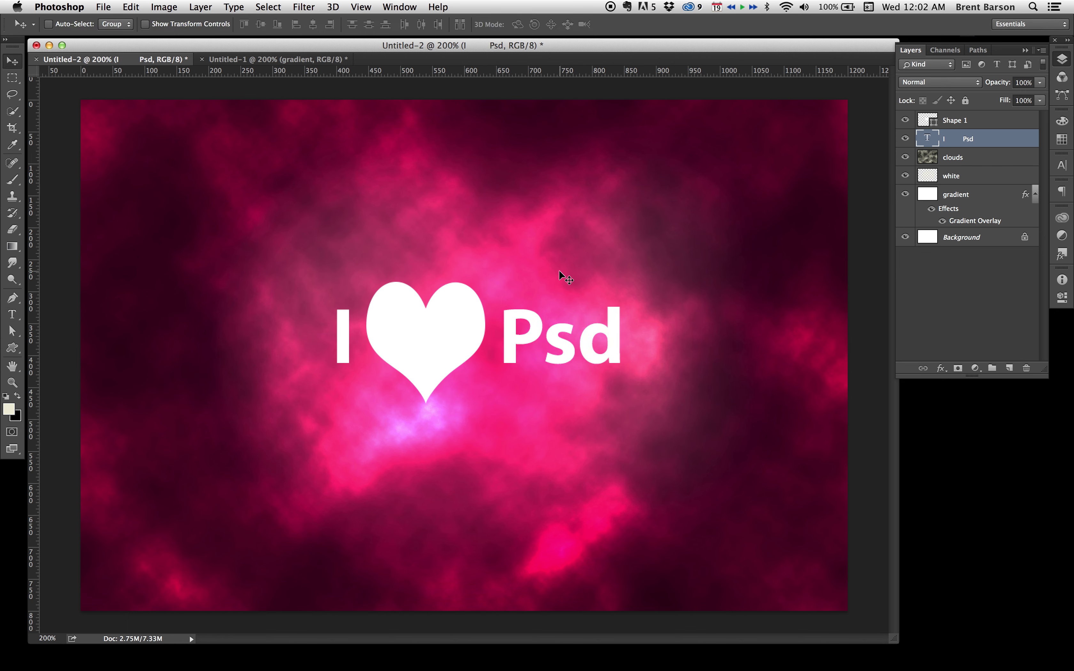
# Centre-align the "I Psd" text and move it right so its gap surrounds the heart again.
pyautogui.press('t')
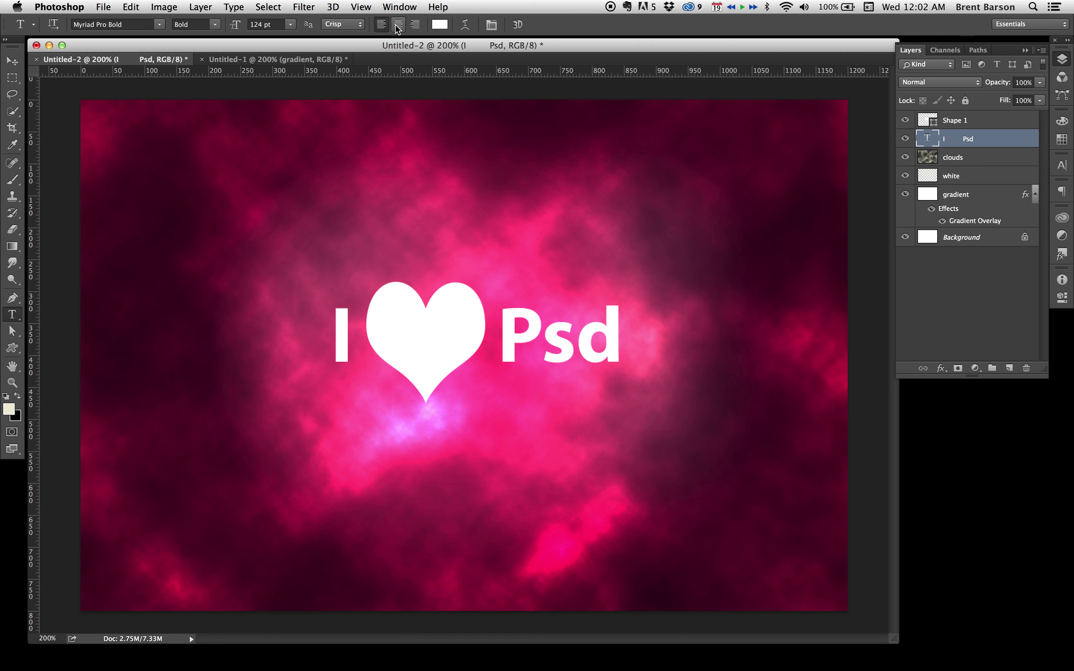
pyautogui.click(398, 25)
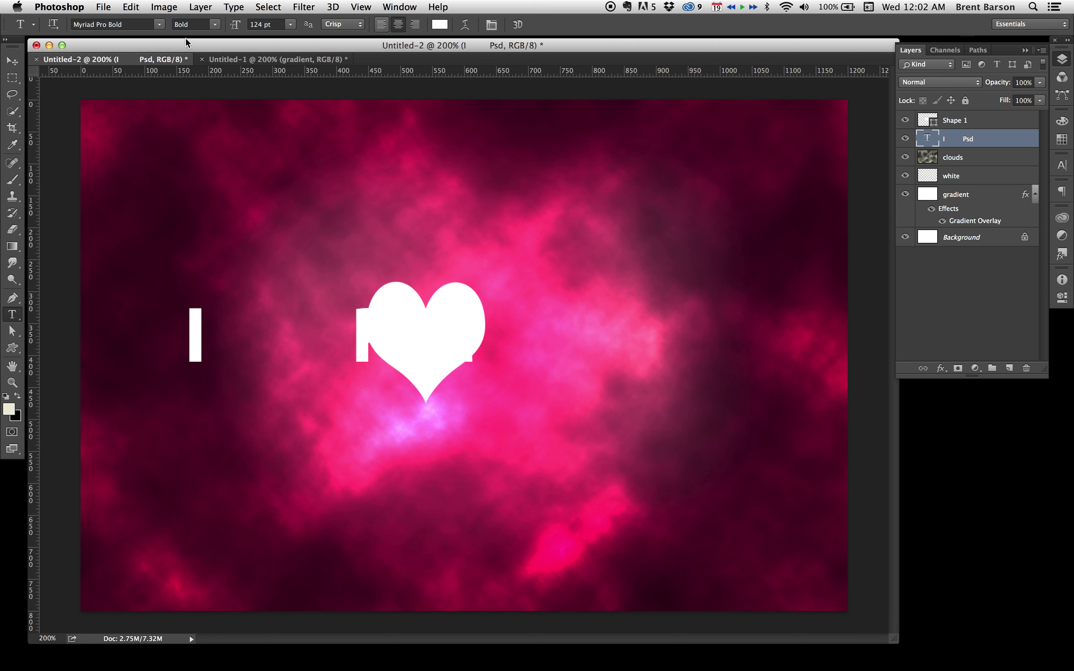
pyautogui.press('v')
pyautogui.moveTo(232, 240); pyautogui.dragTo(377, 243)
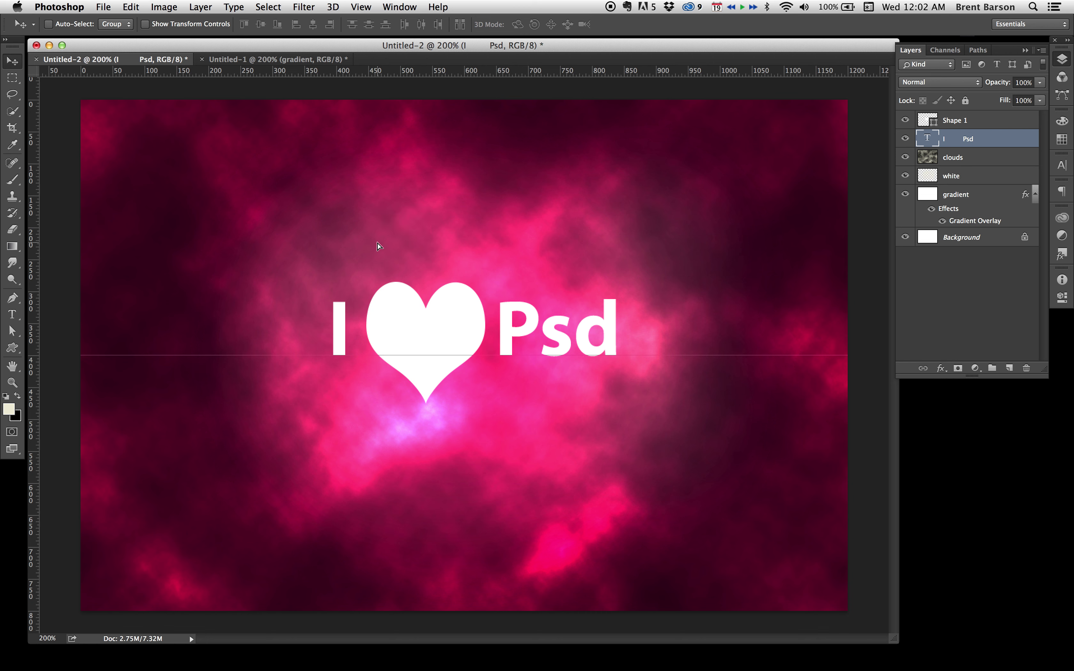
# Nudge the "I Psd" text slightly right and down to line it up with the heart.
pyautogui.press('Right')
pyautogui.press('Right')
pyautogui.press('Down')
pyautogui.press('Down')
pyautogui.press('Down')
pyautogui.press('Down')
pyautogui.press('Down')
pyautogui.press('Down')
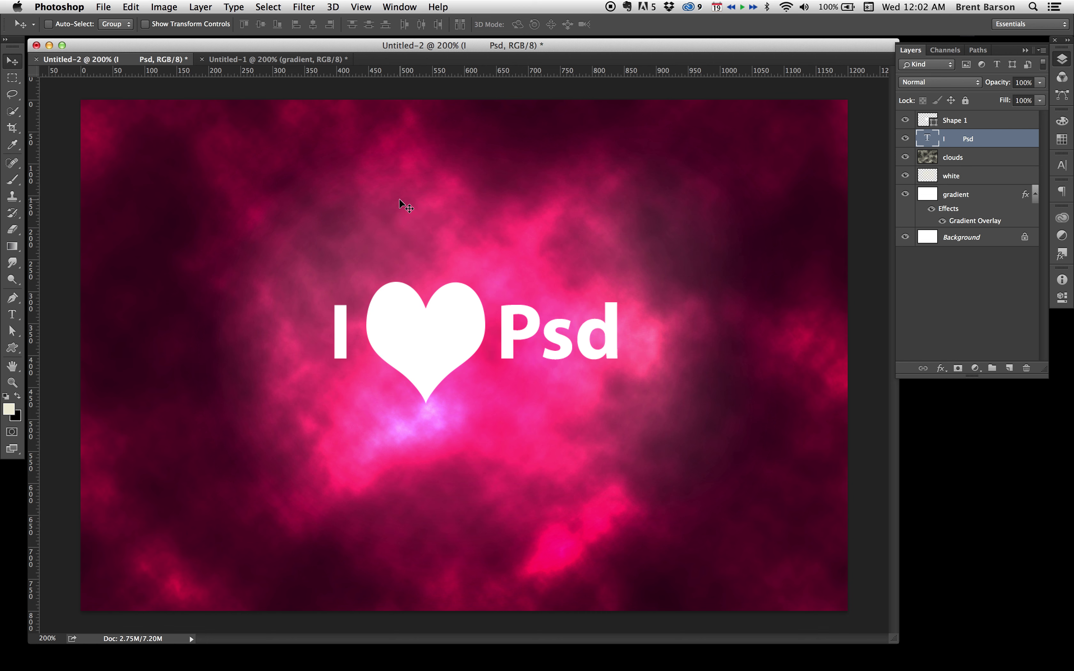
pyautogui.press('Down')
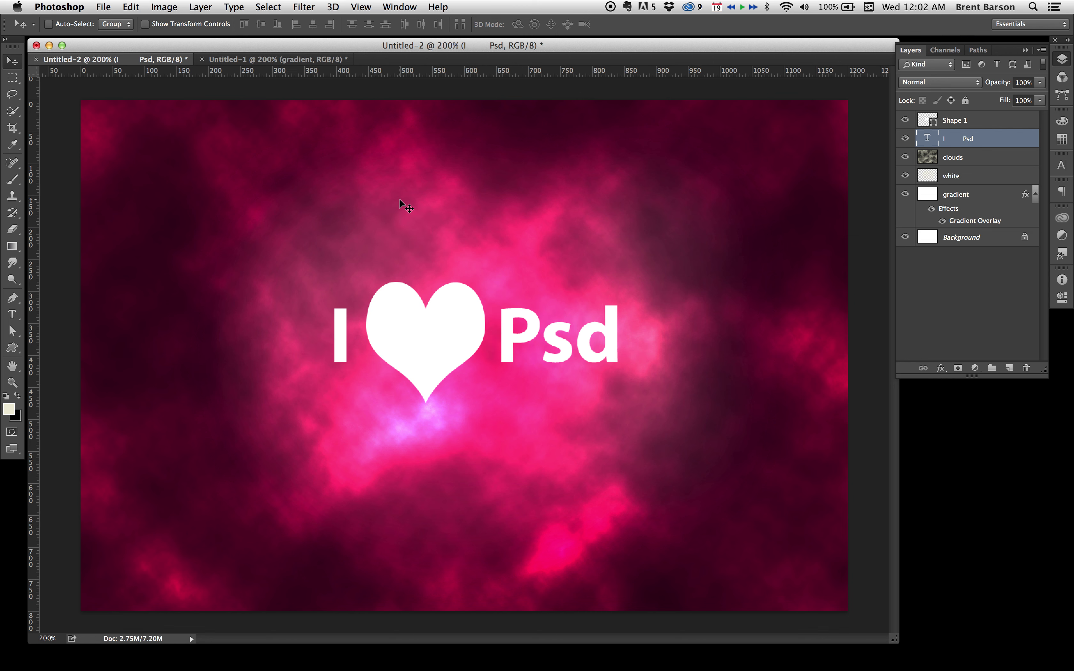